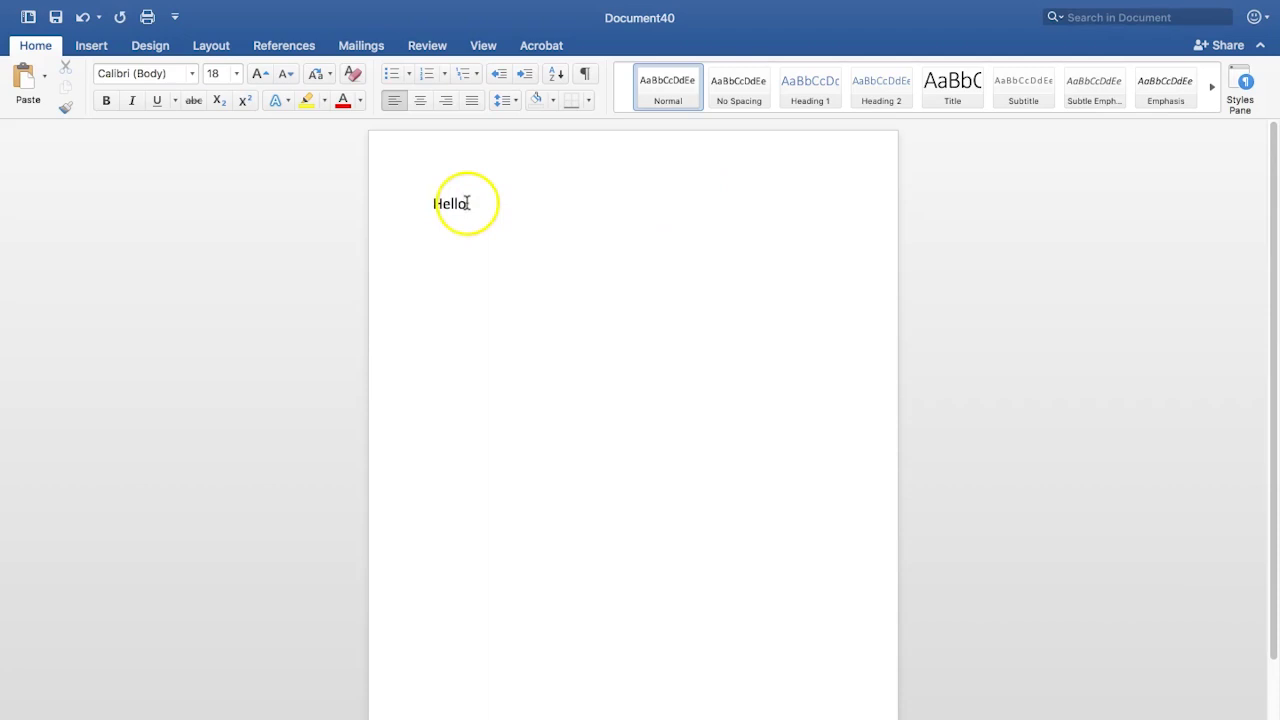
left_click(437, 204)
left_click_drag(437, 204, 474, 204)
right_click(461, 205)
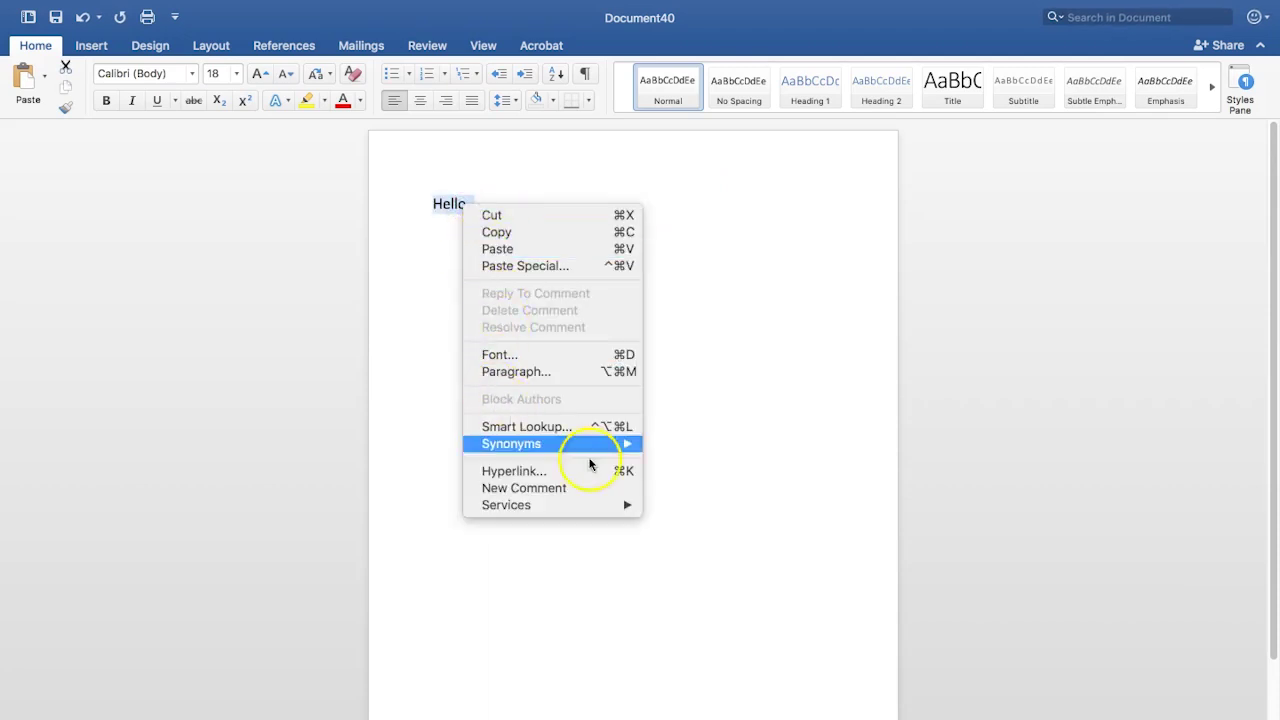
left_click(455, 206)
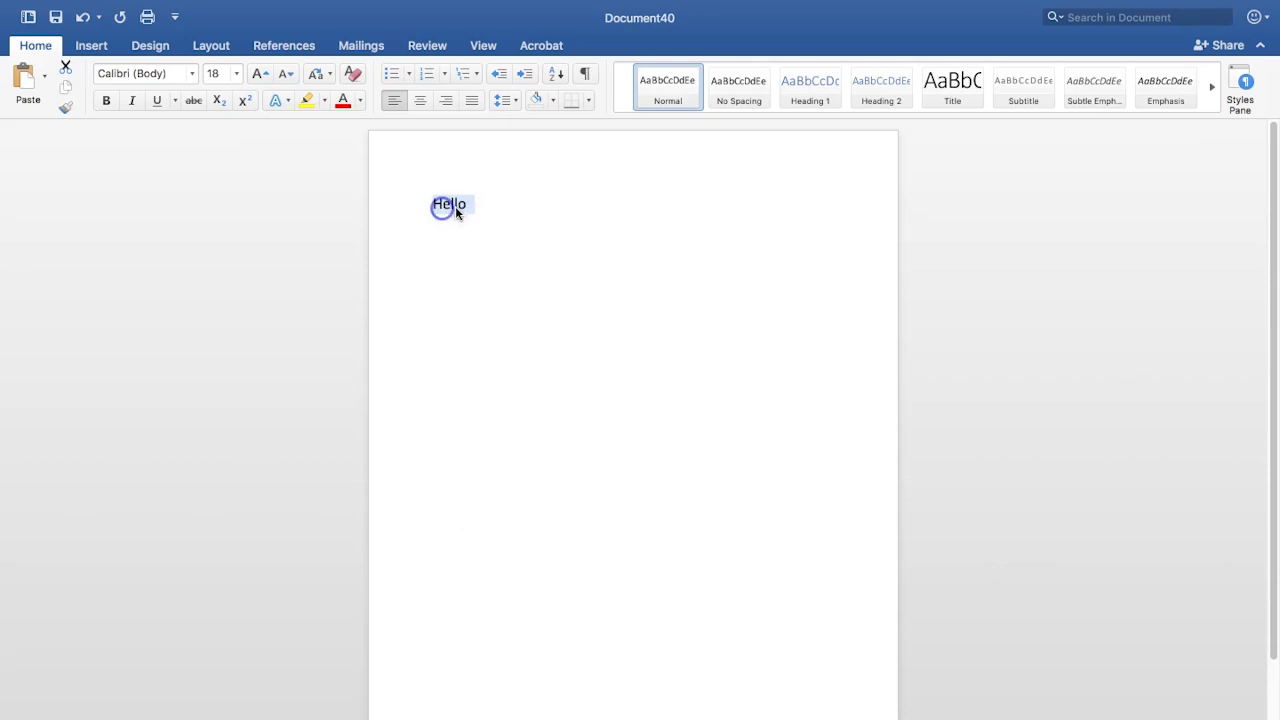
Undo the typed "Hello" on the page and draw a text box in its place containing the word "Hello"
left_click(84, 17)
left_click(91, 45)
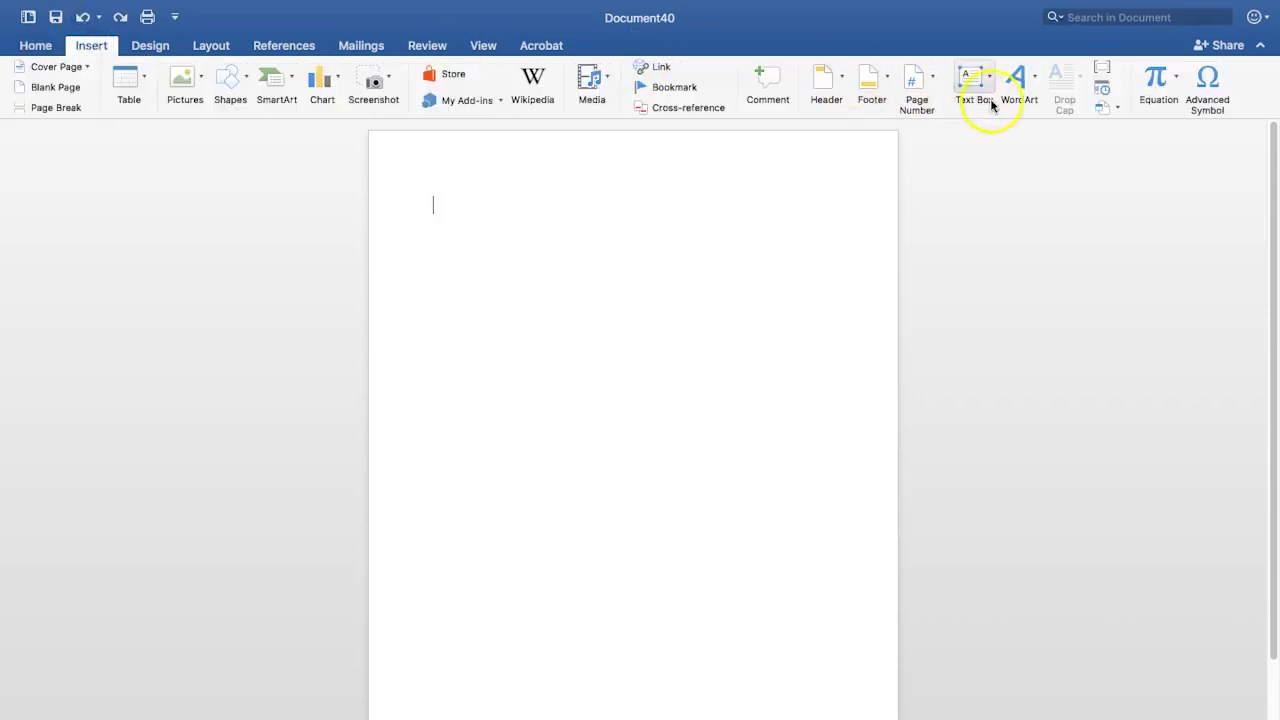
left_click(975, 80)
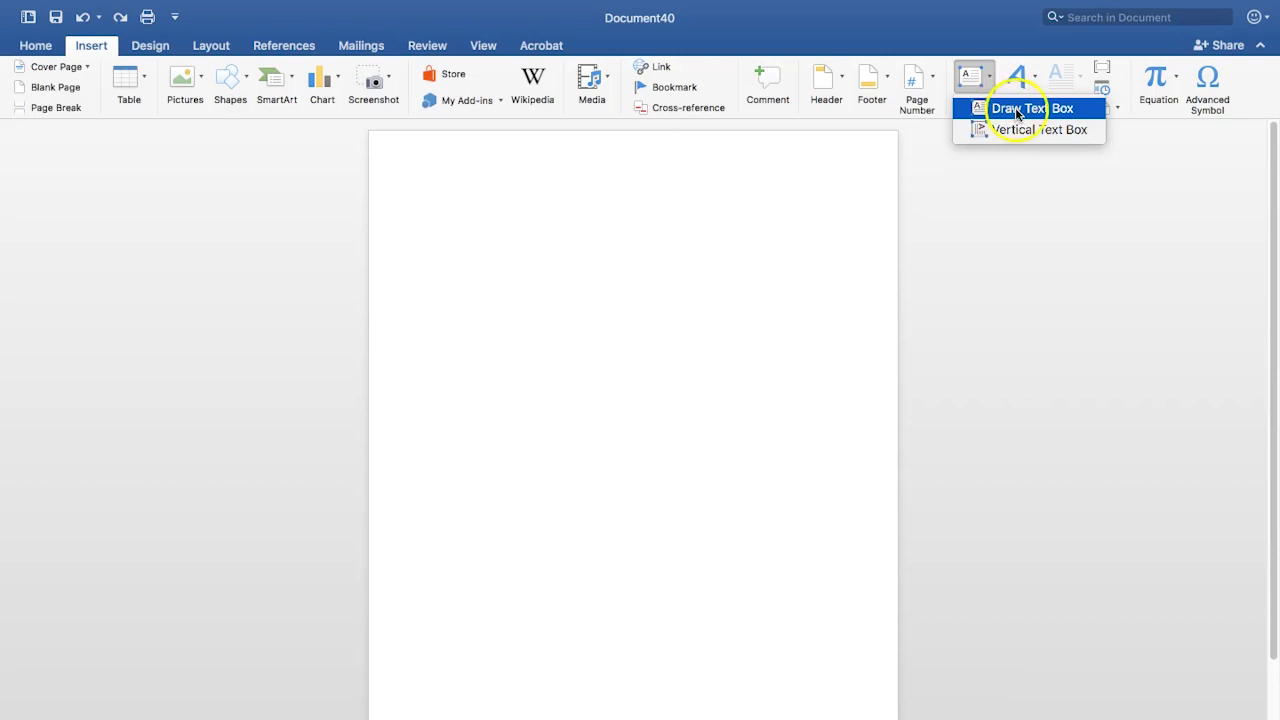
left_click(1048, 110)
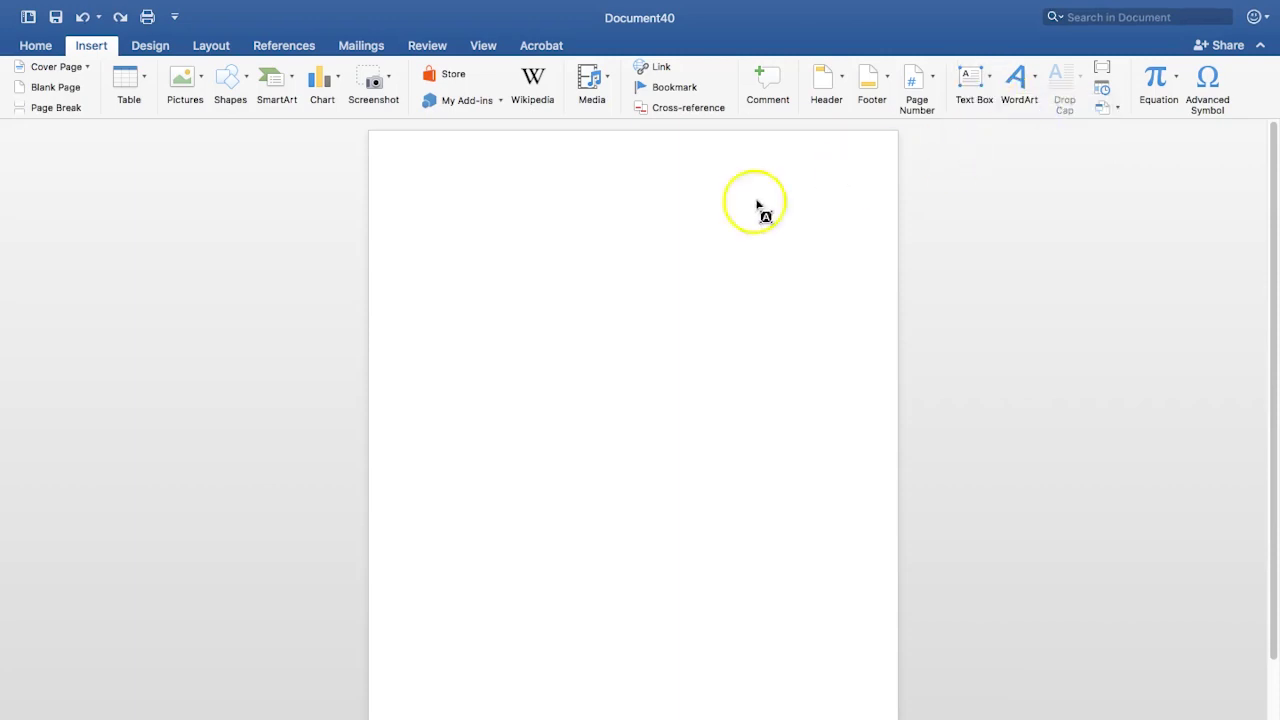
left_click(434, 205)
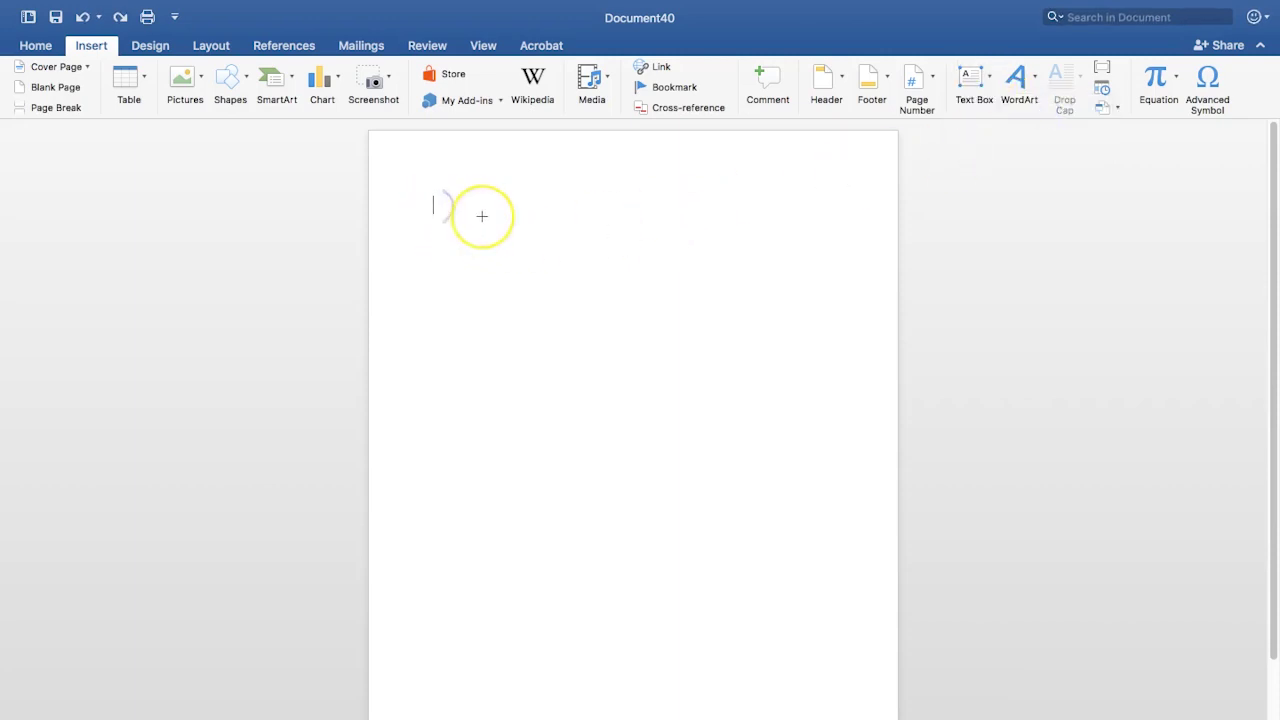
left_click(459, 235)
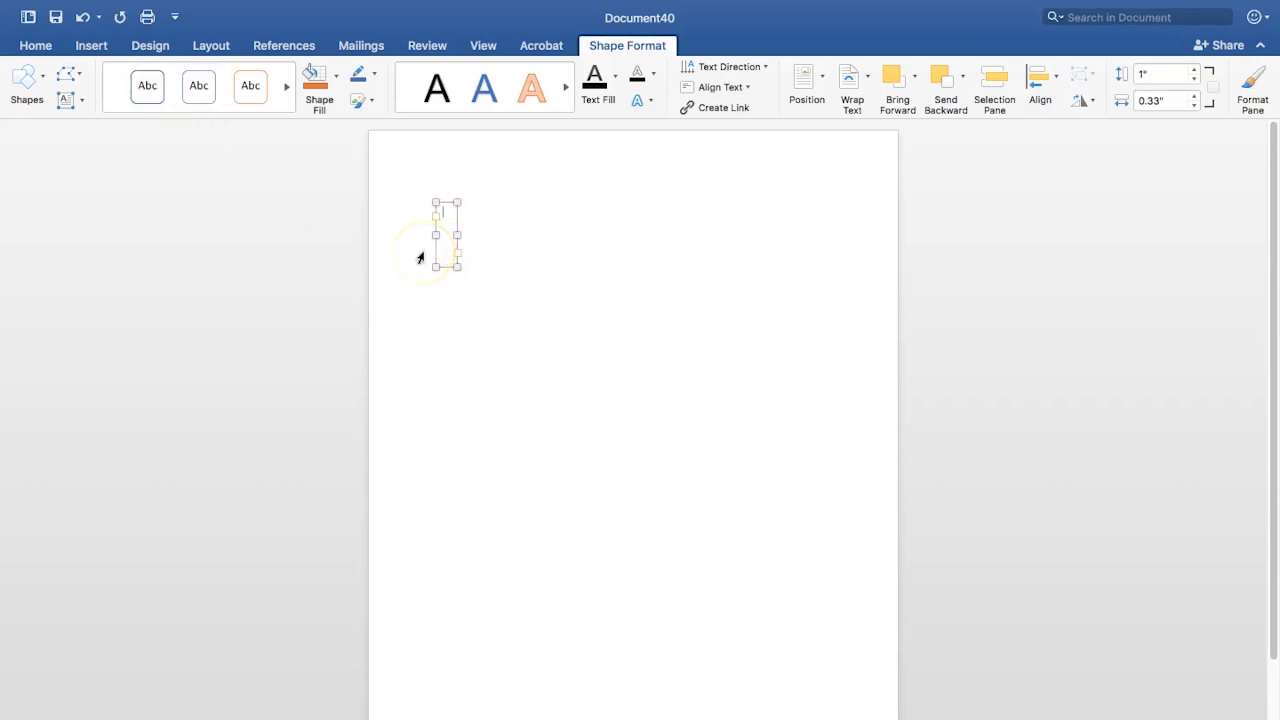
type("Hello")
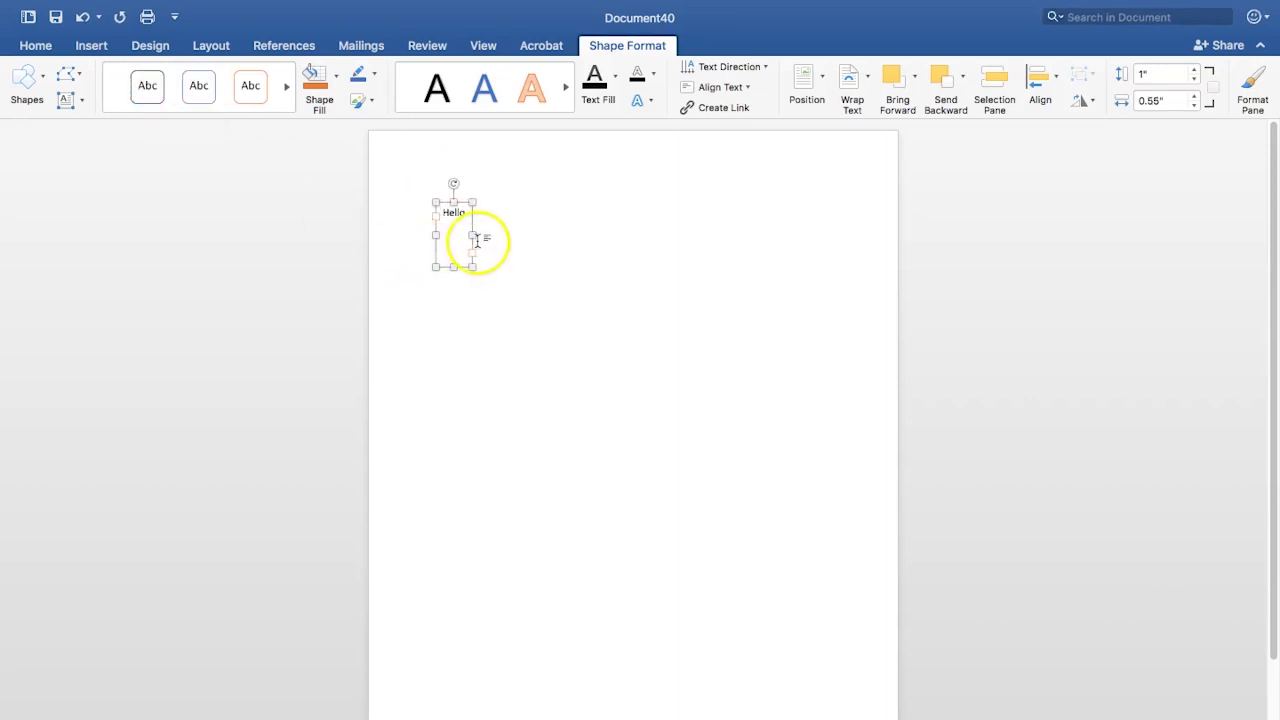
Resize the text box to 0.5" high by 1" wide and set its "Hello" text to font size 18
mouse_move(477, 243)
left_mouse_down()
mouse_move(474, 231)
mouse_move(471, 263)
mouse_move(497, 230)
left_mouse_up()
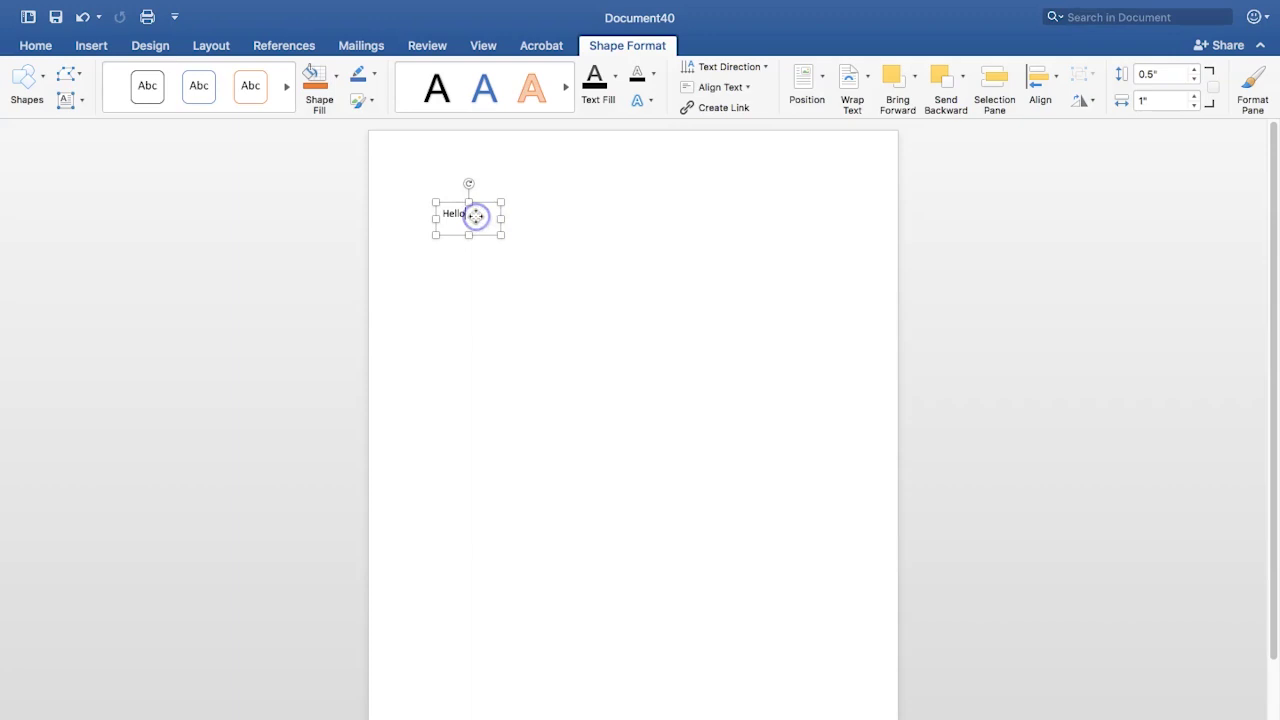
left_click(462, 216)
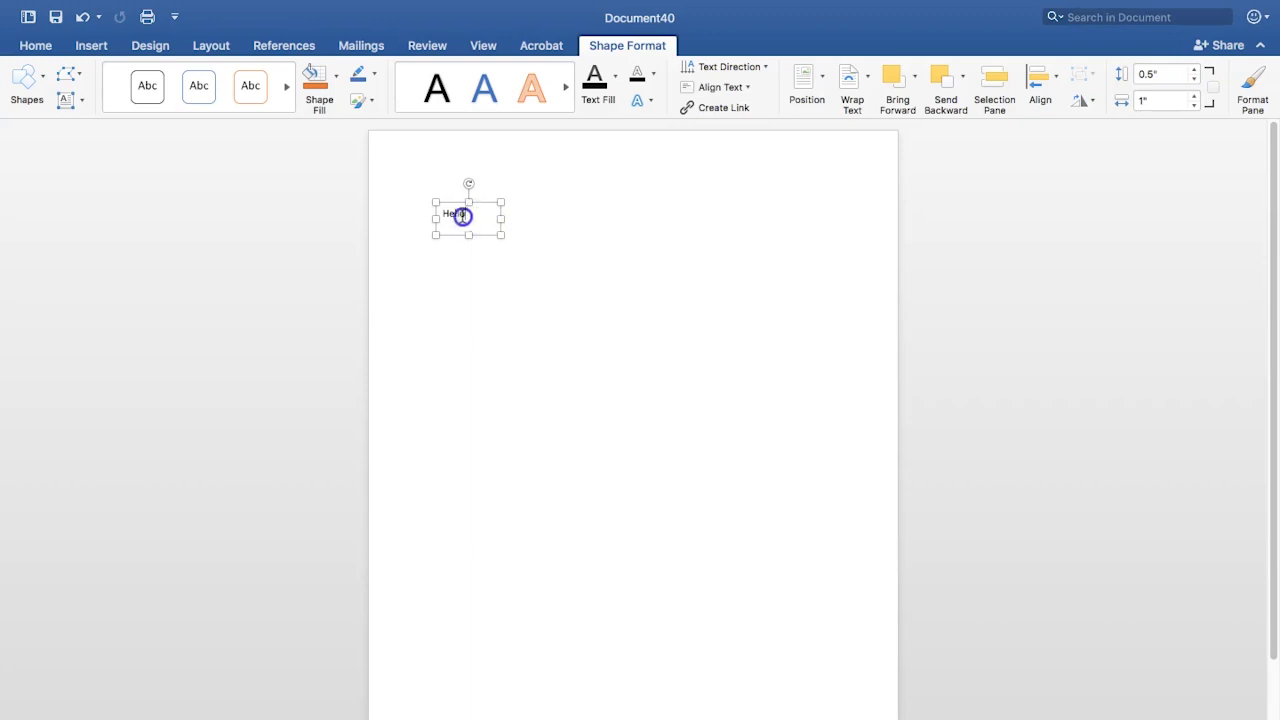
left_click(43, 47)
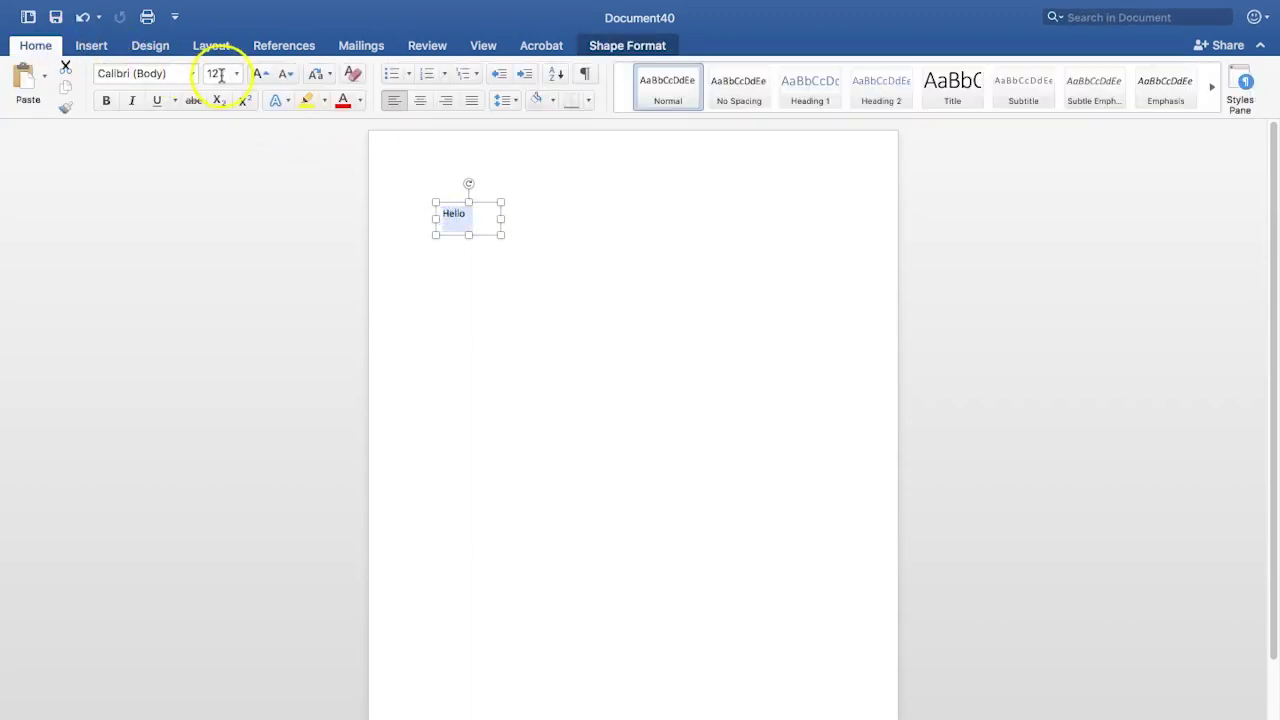
left_click(237, 74)
left_click(229, 298)
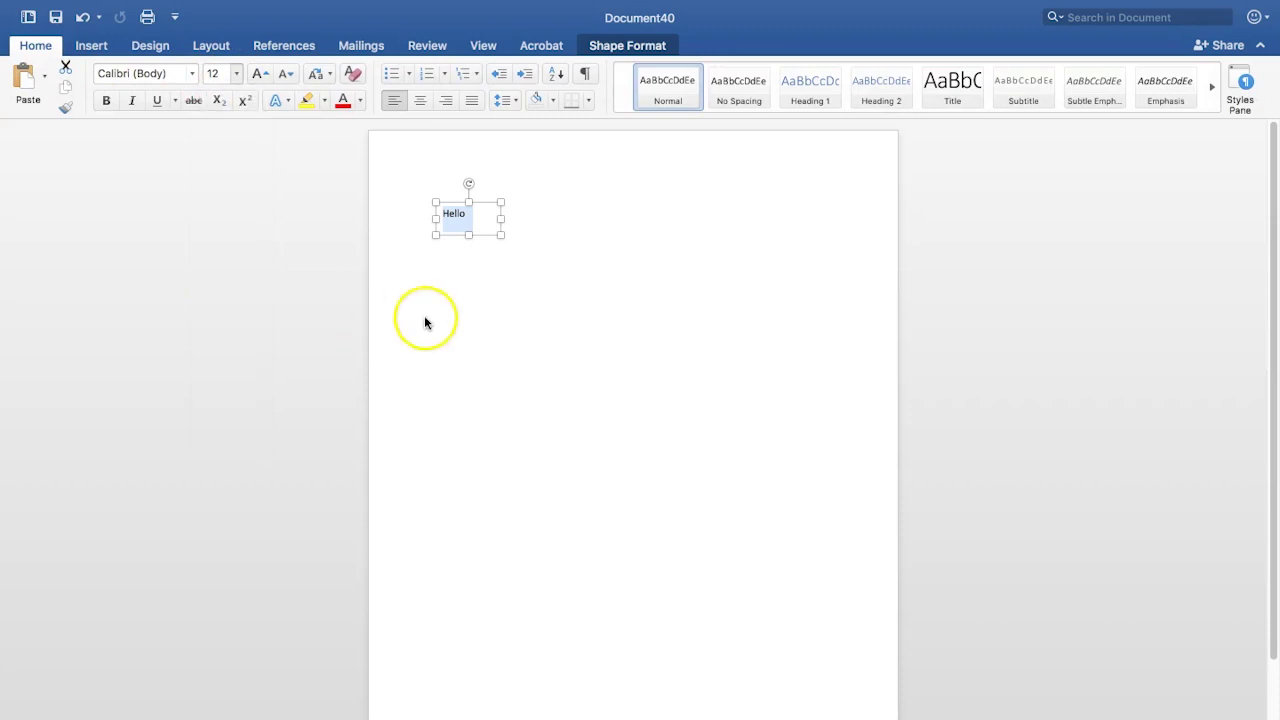
left_click(525, 254)
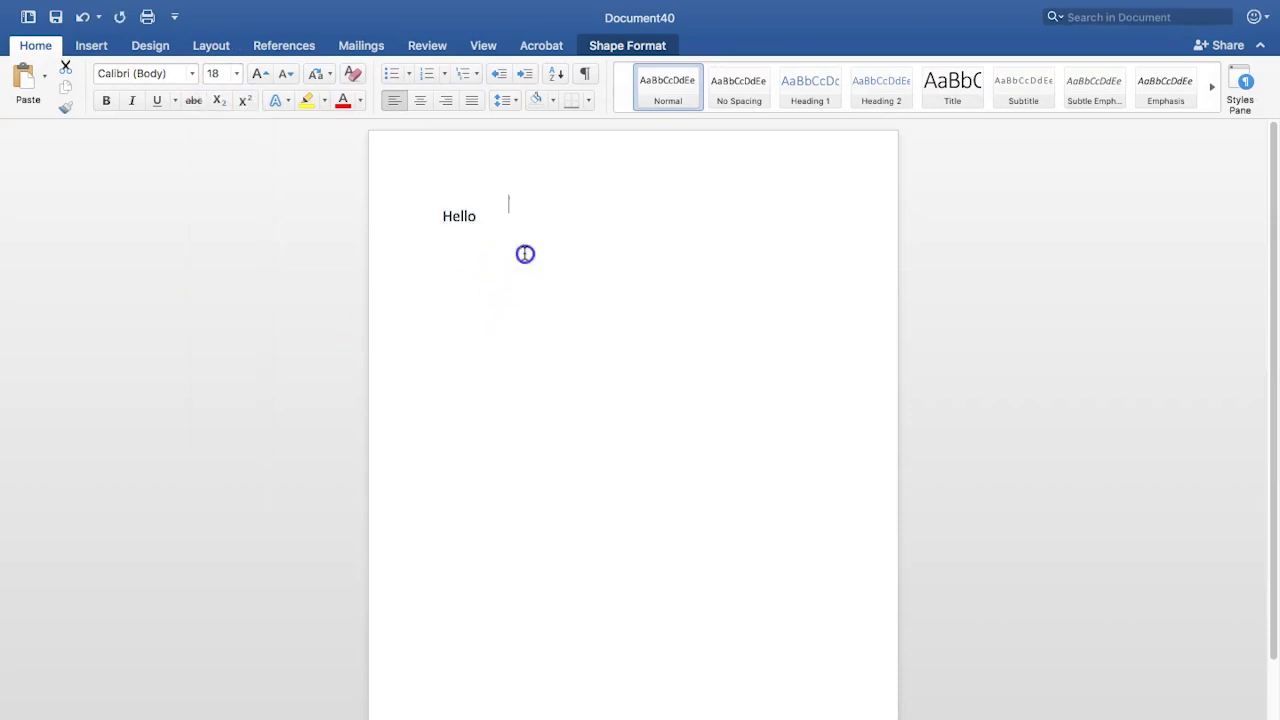
Mirror the "Hello" text in its text box by setting the text effects' 3-D X rotation to 180°
left_click(483, 220)
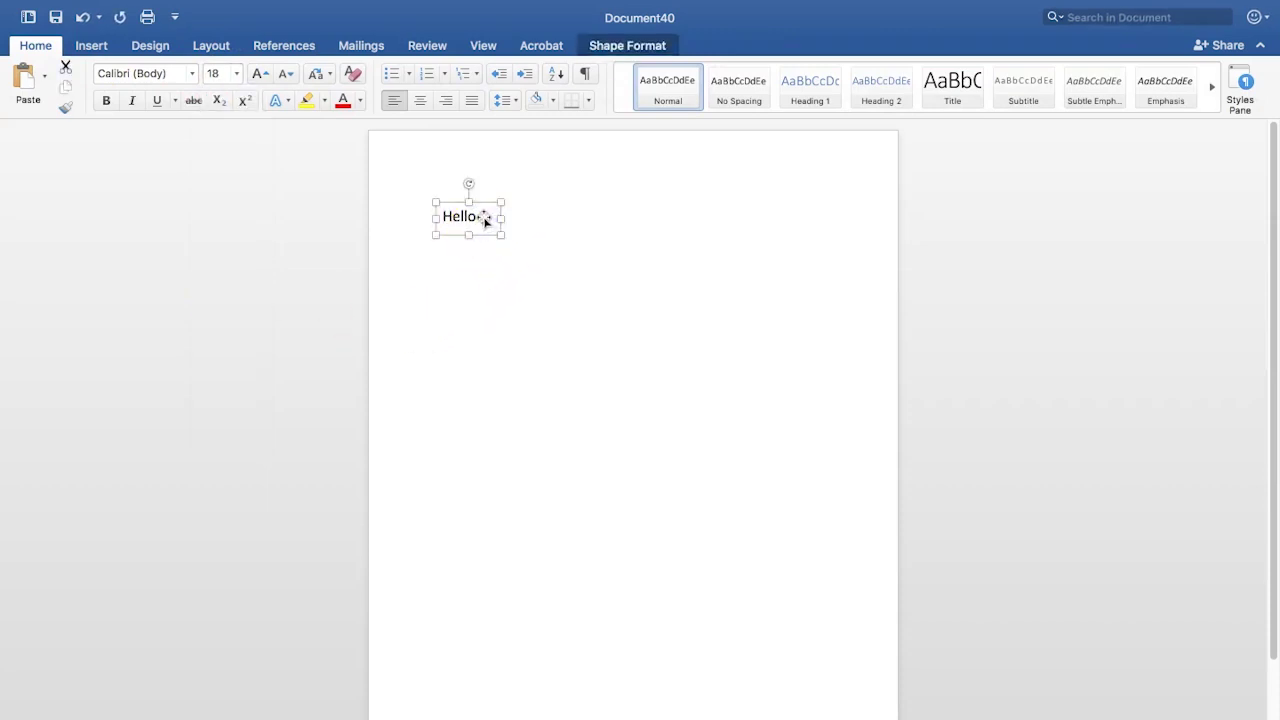
right_click(483, 217)
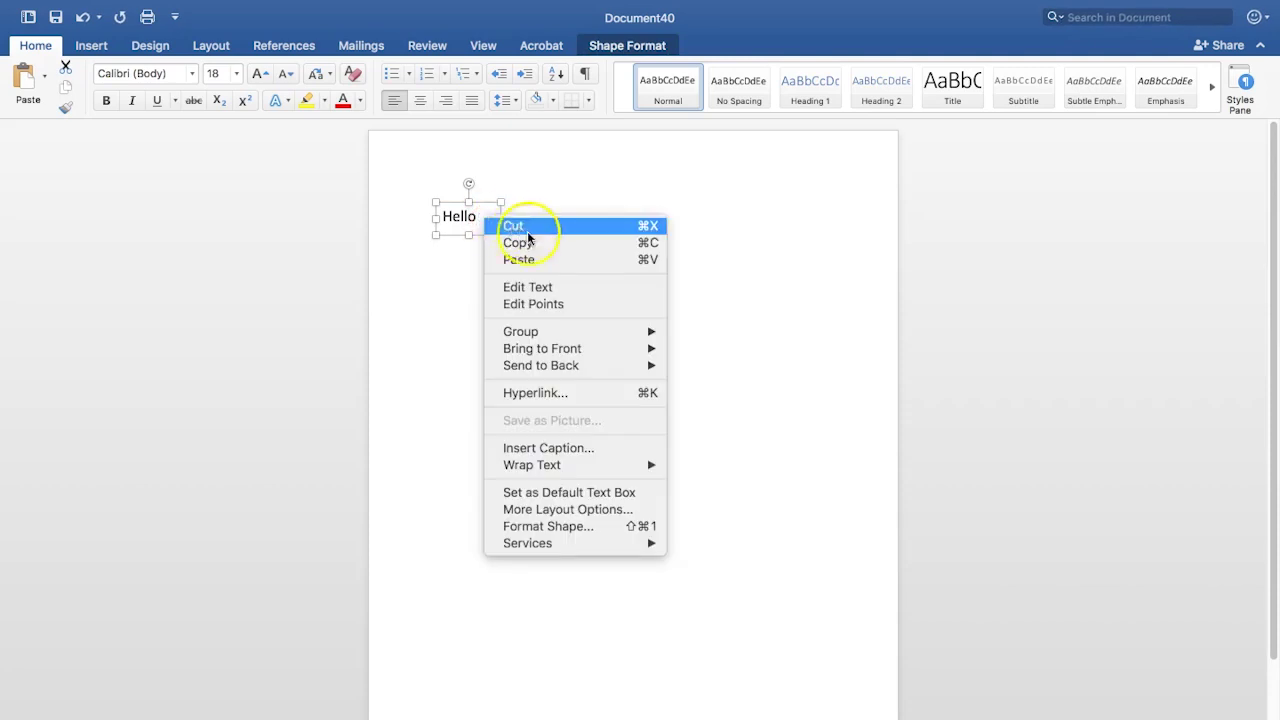
left_click(572, 529)
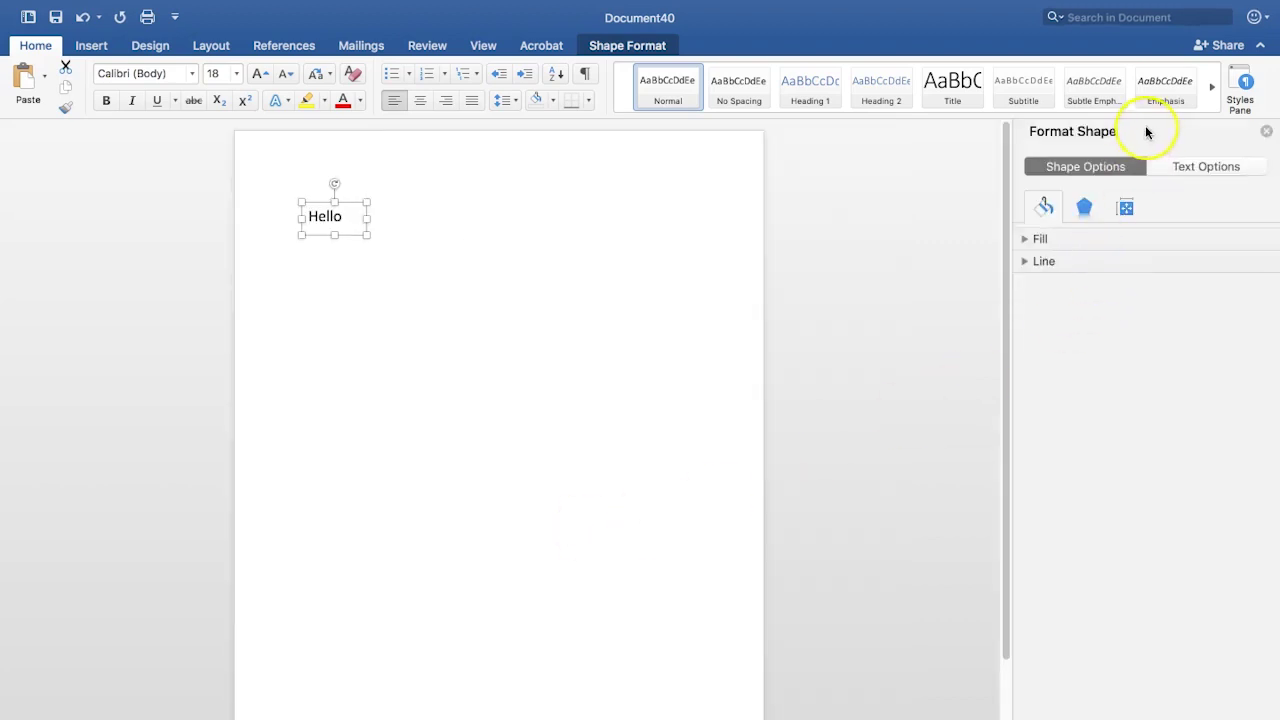
left_click(1192, 168)
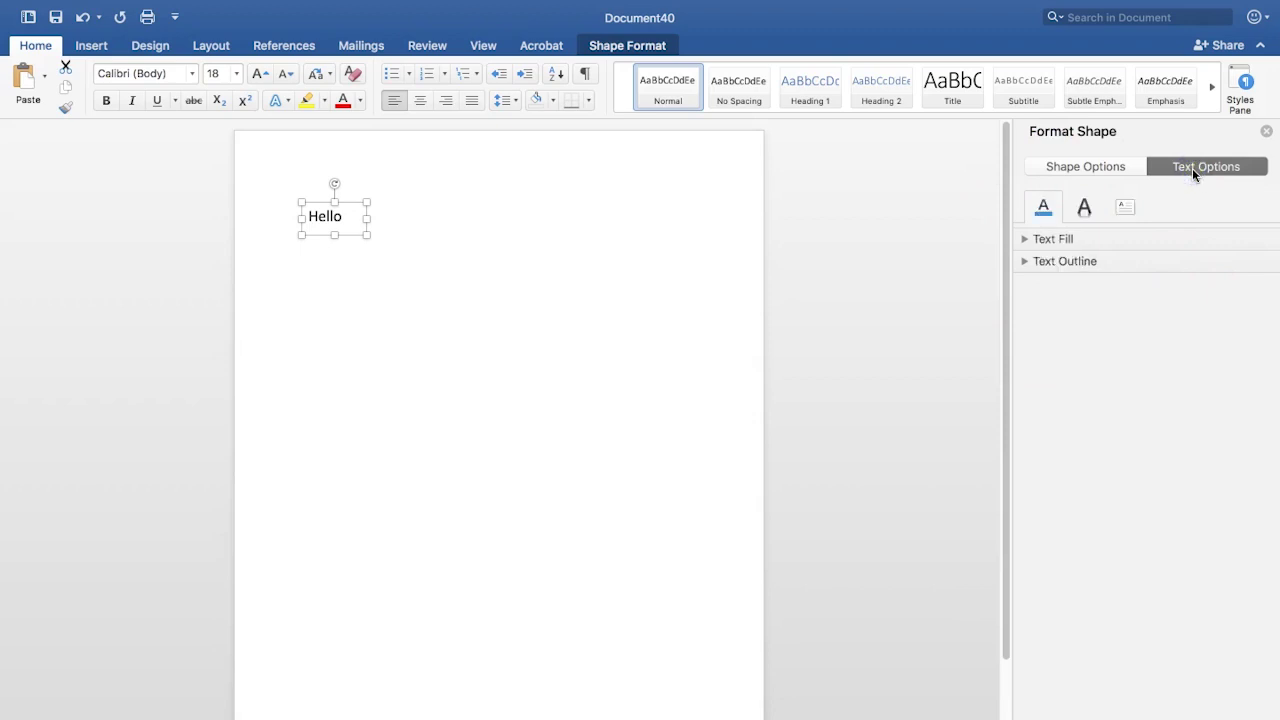
left_click(1085, 210)
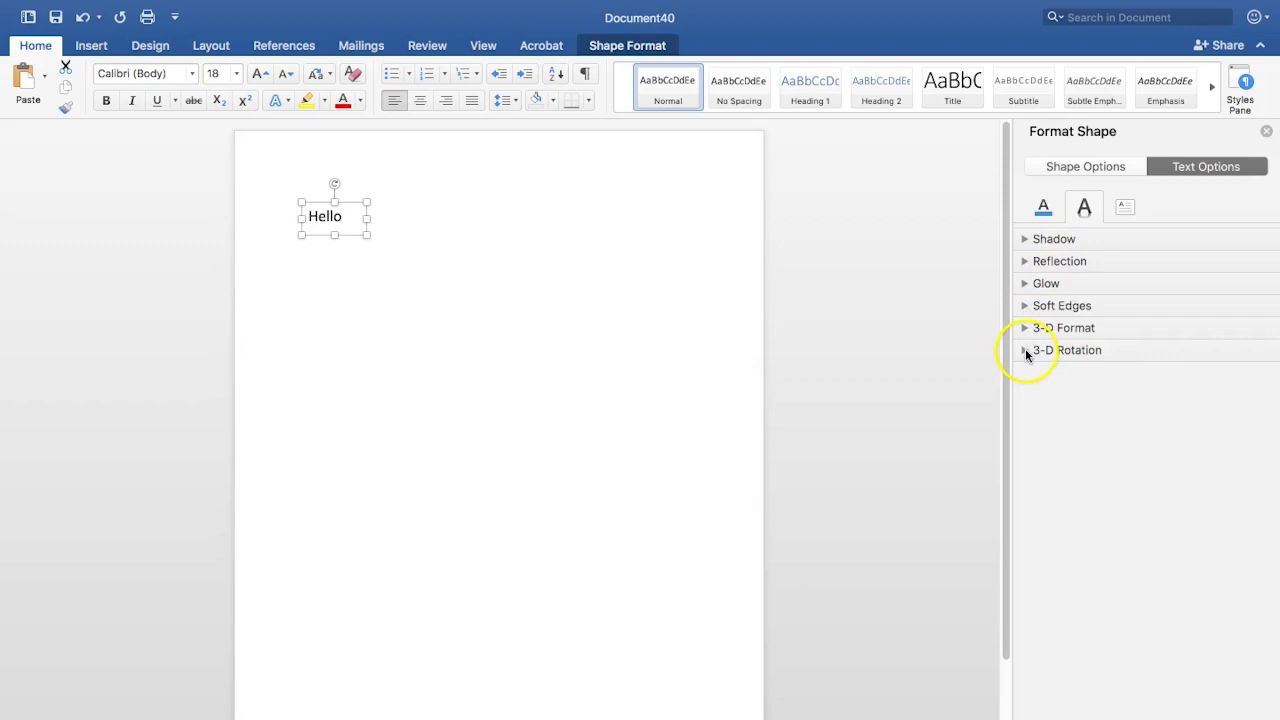
left_click(1024, 351)
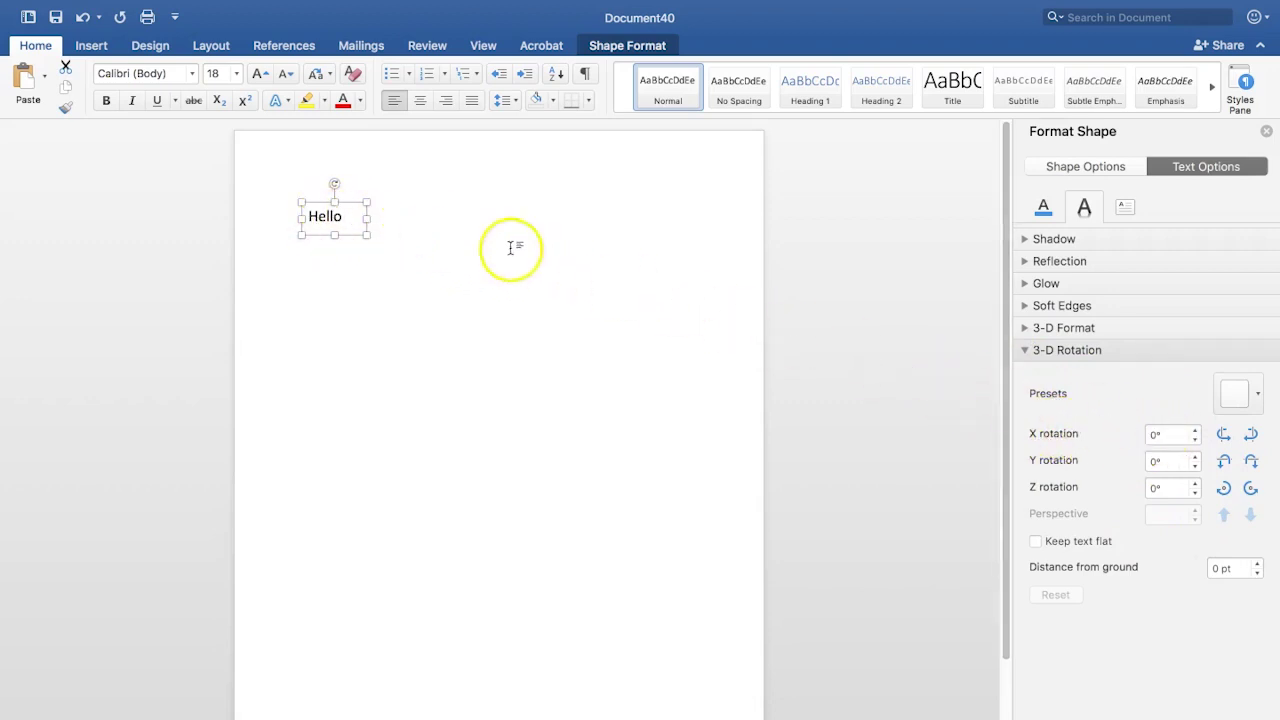
left_click(1195, 431)
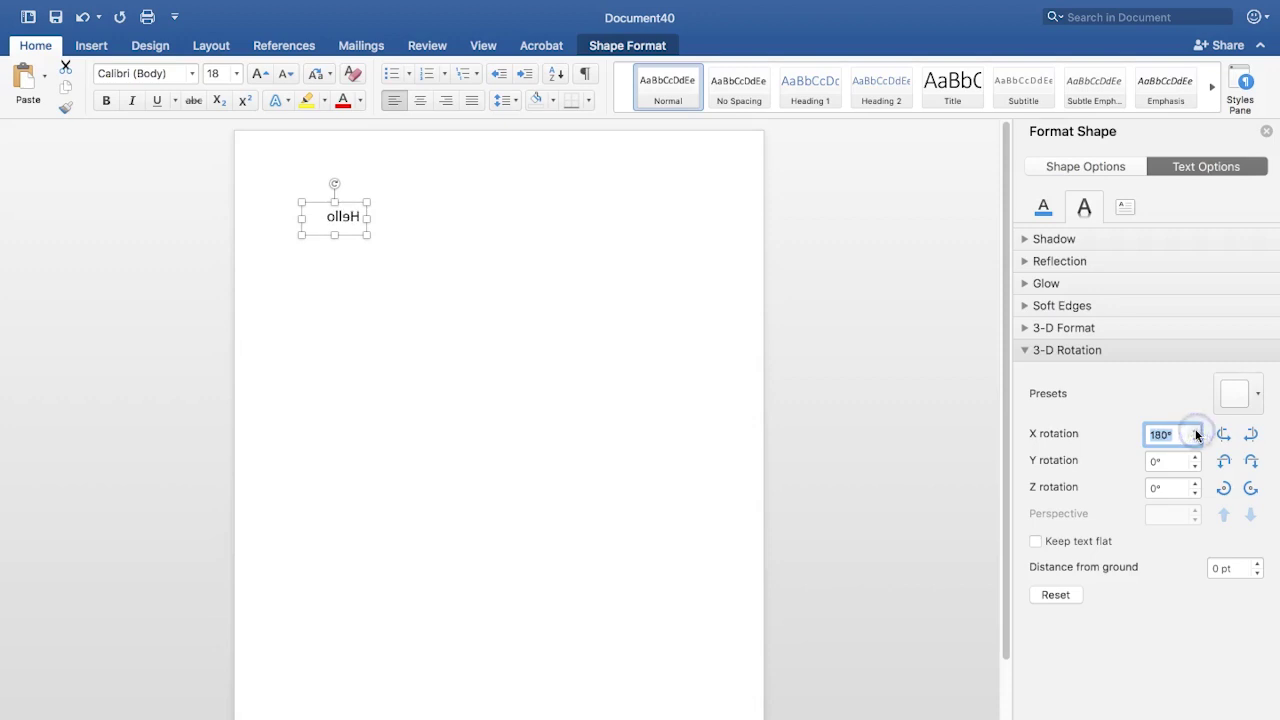
left_click(1121, 435)
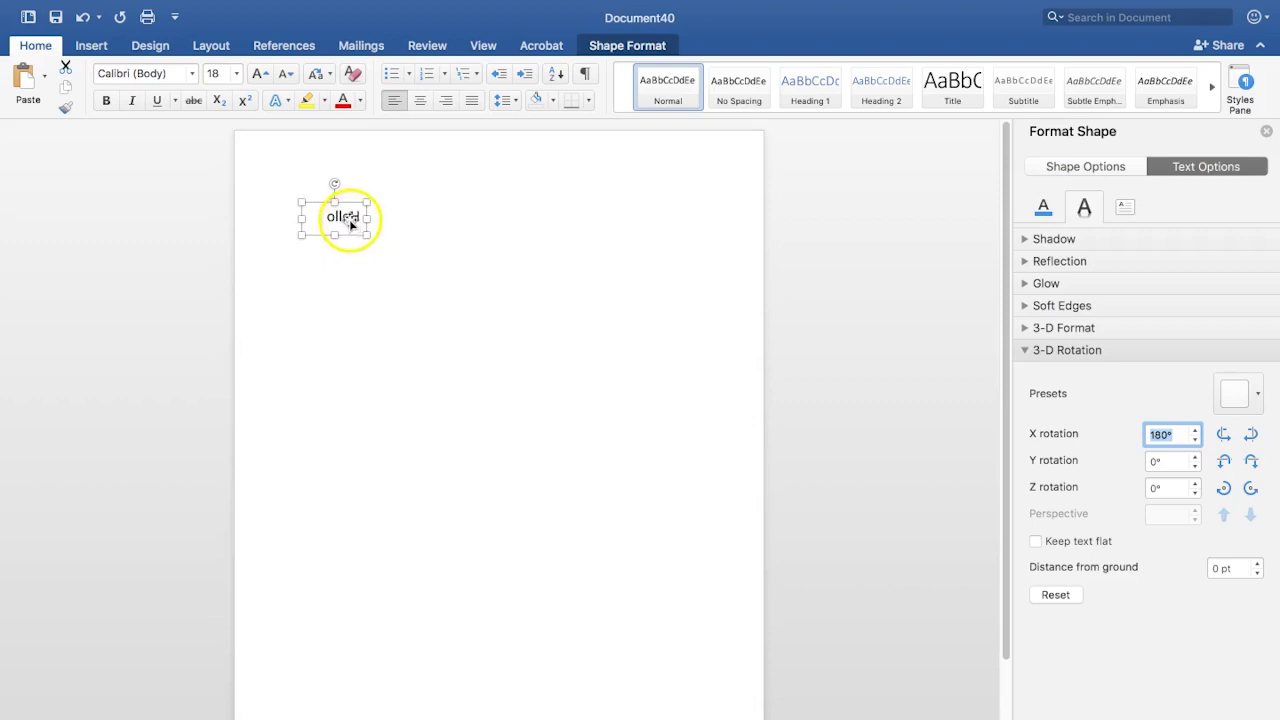
Move the mirrored text box slightly to the right on the page and select its "Hello" text for editing
left_click_drag(339, 226, 371, 226)
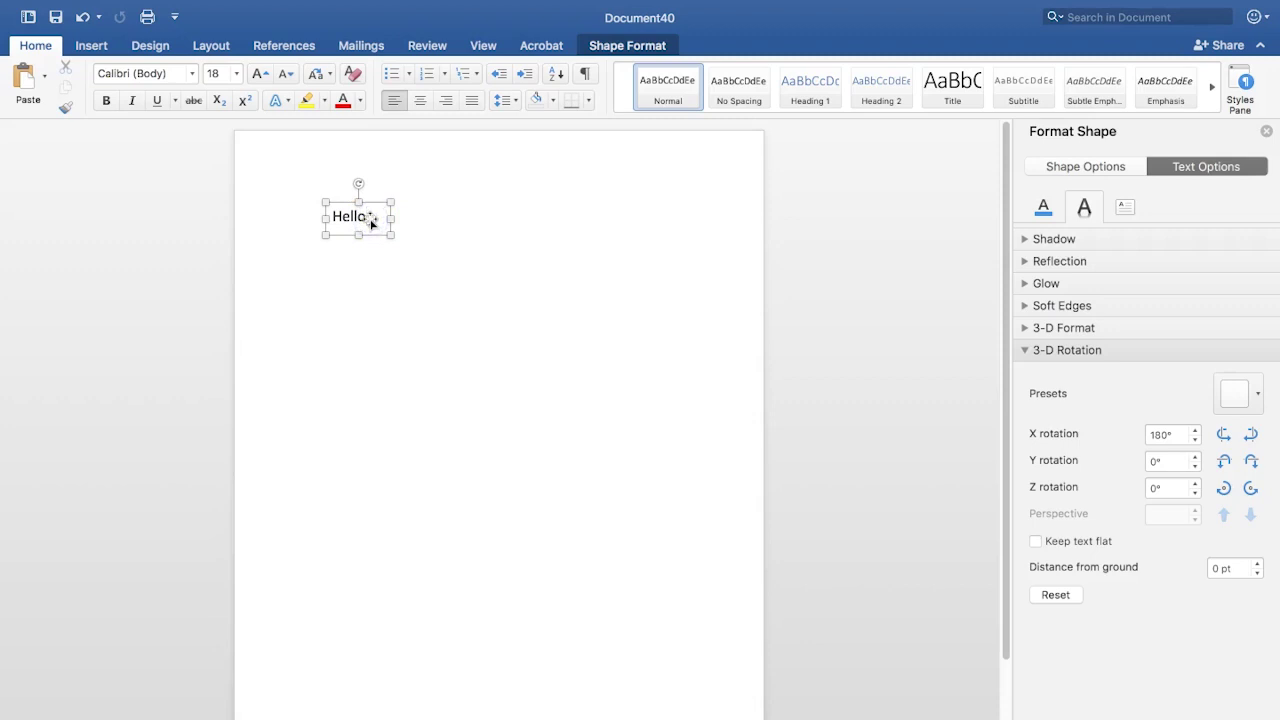
left_click(428, 218)
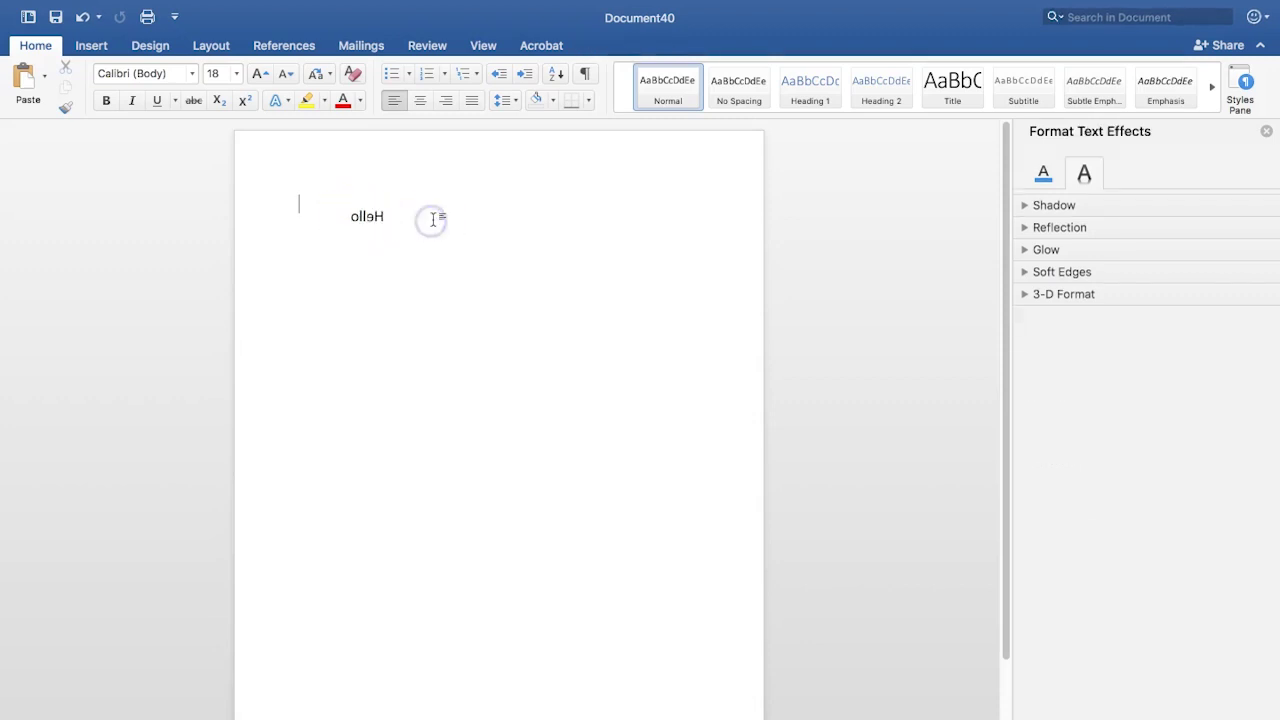
left_click(369, 222)
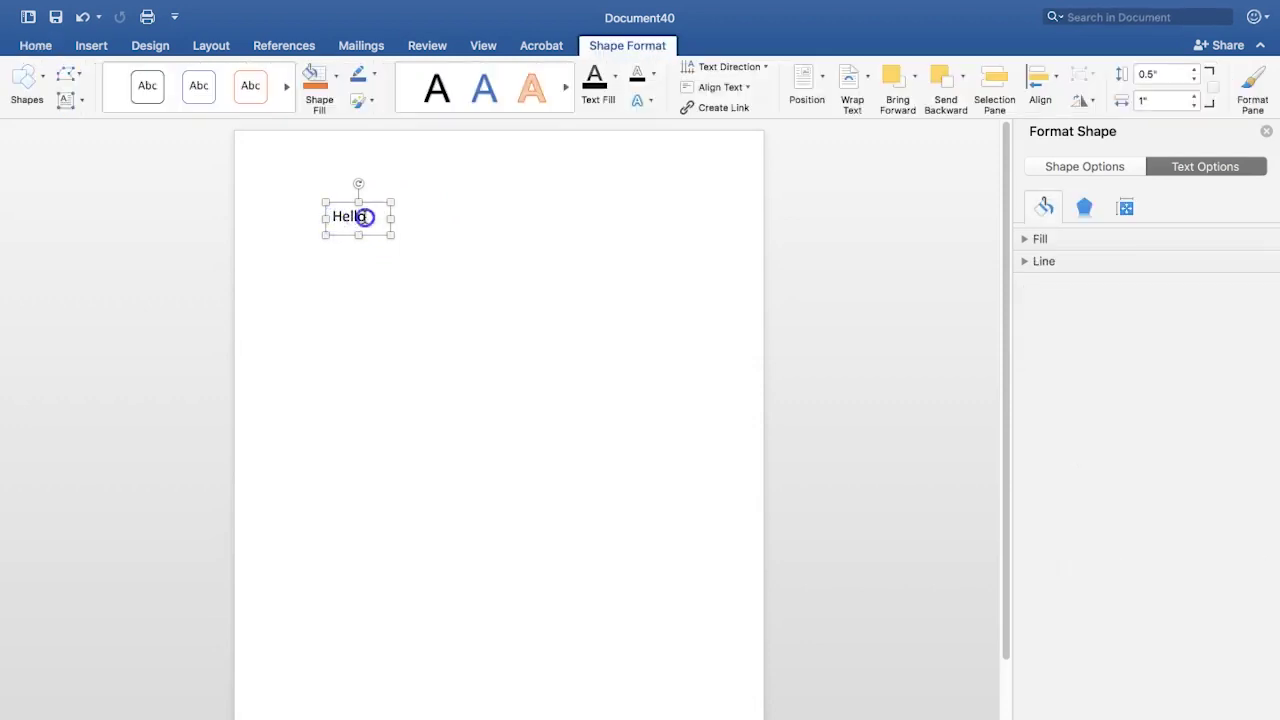
left_click_drag(363, 217, 337, 218)
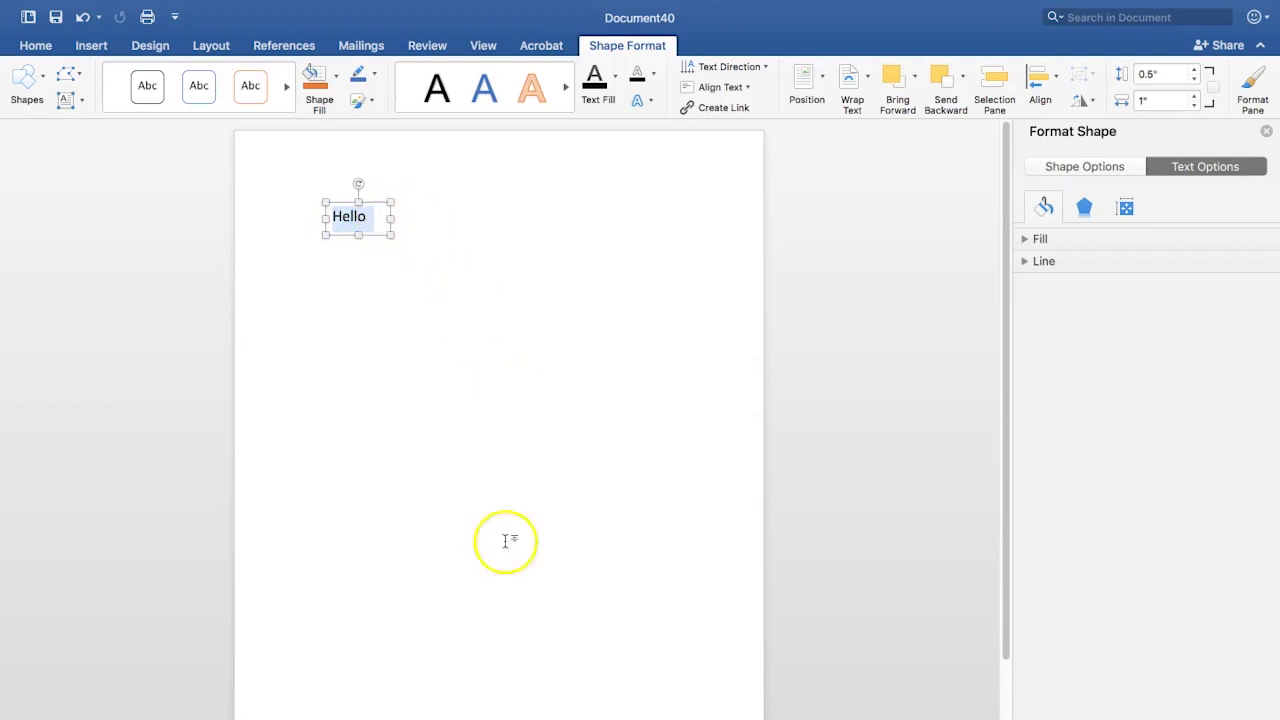
Switch to the web browser, open the Messletters mirrored text result and enter "Hello" as the text to convert
left_click(357, 717)
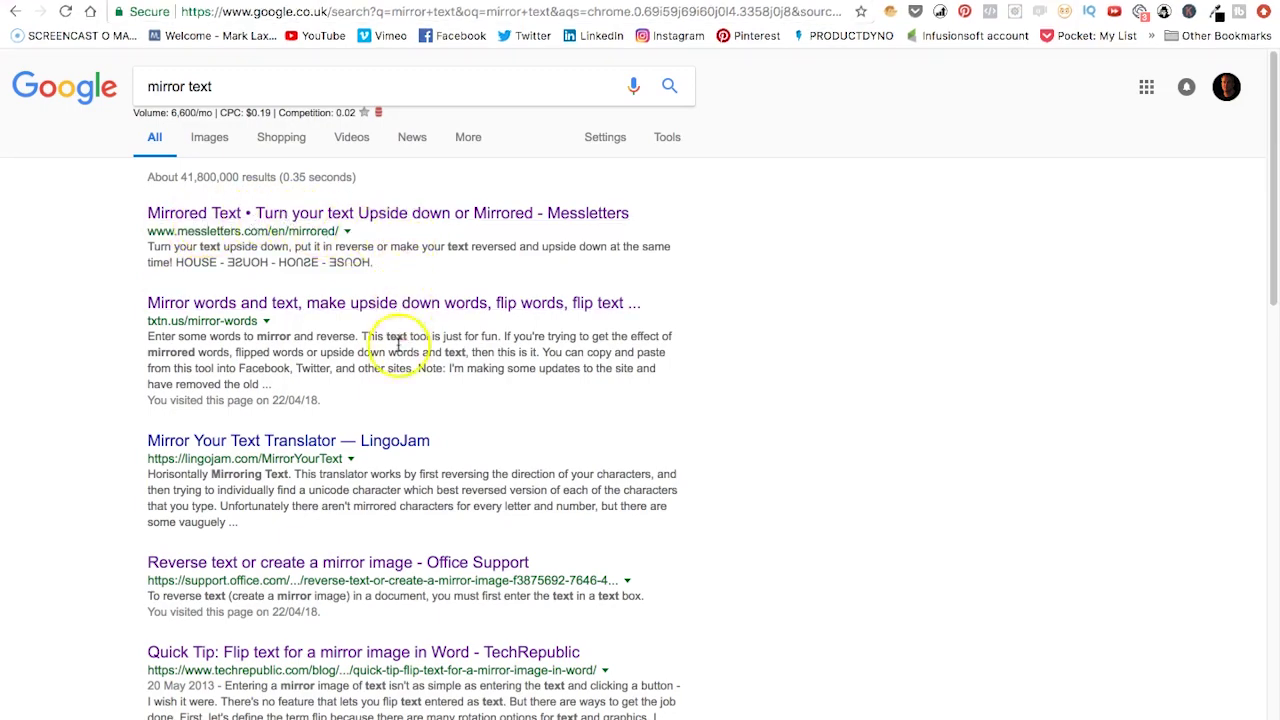
left_click(368, 213)
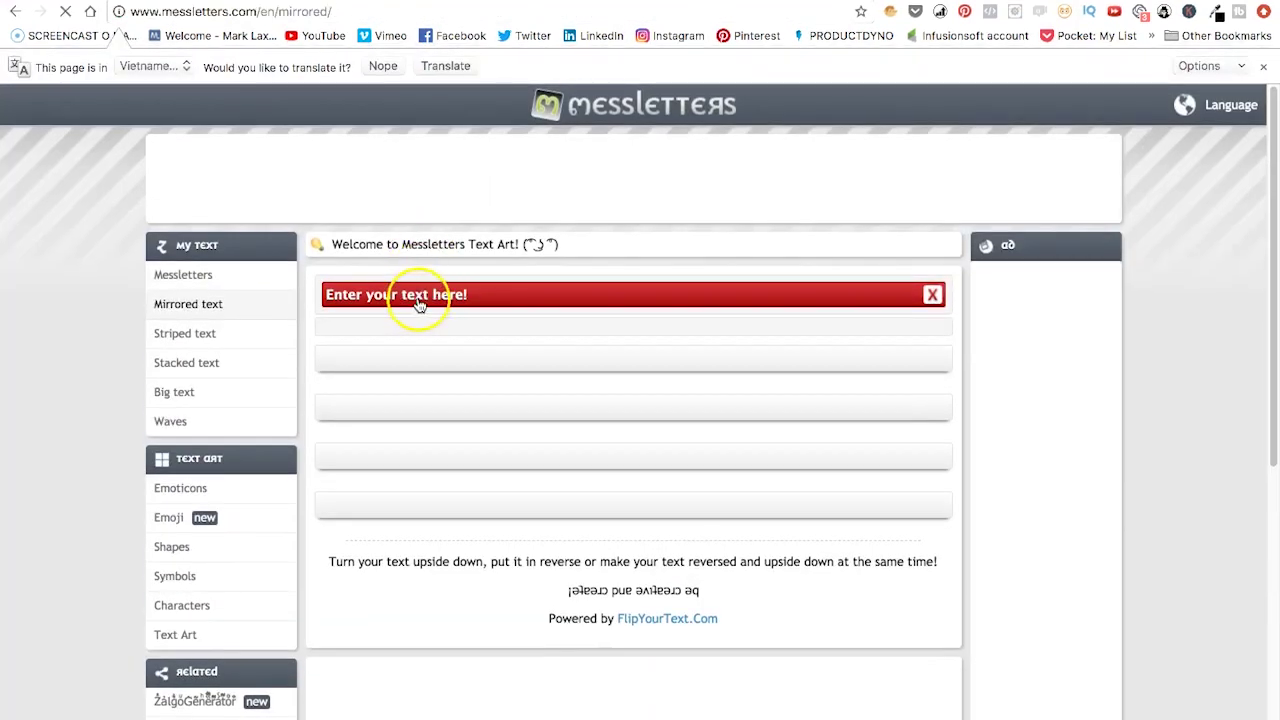
left_click(414, 295)
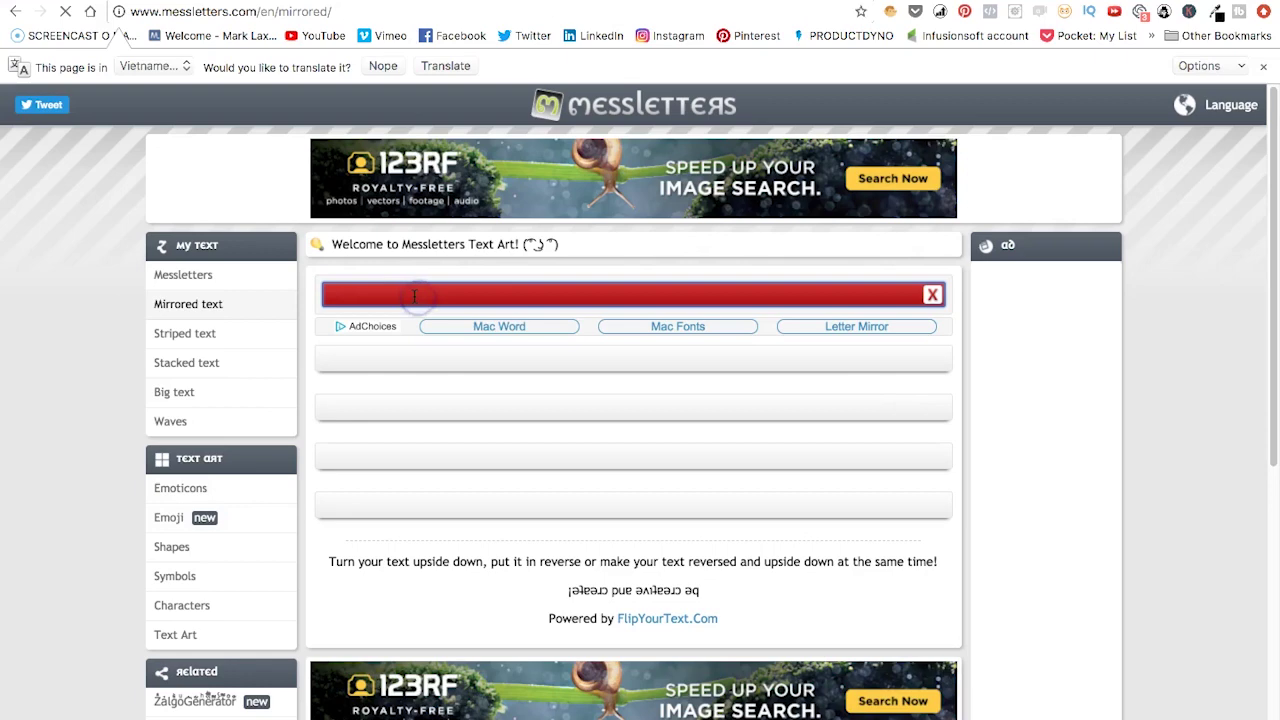
type("Hell")
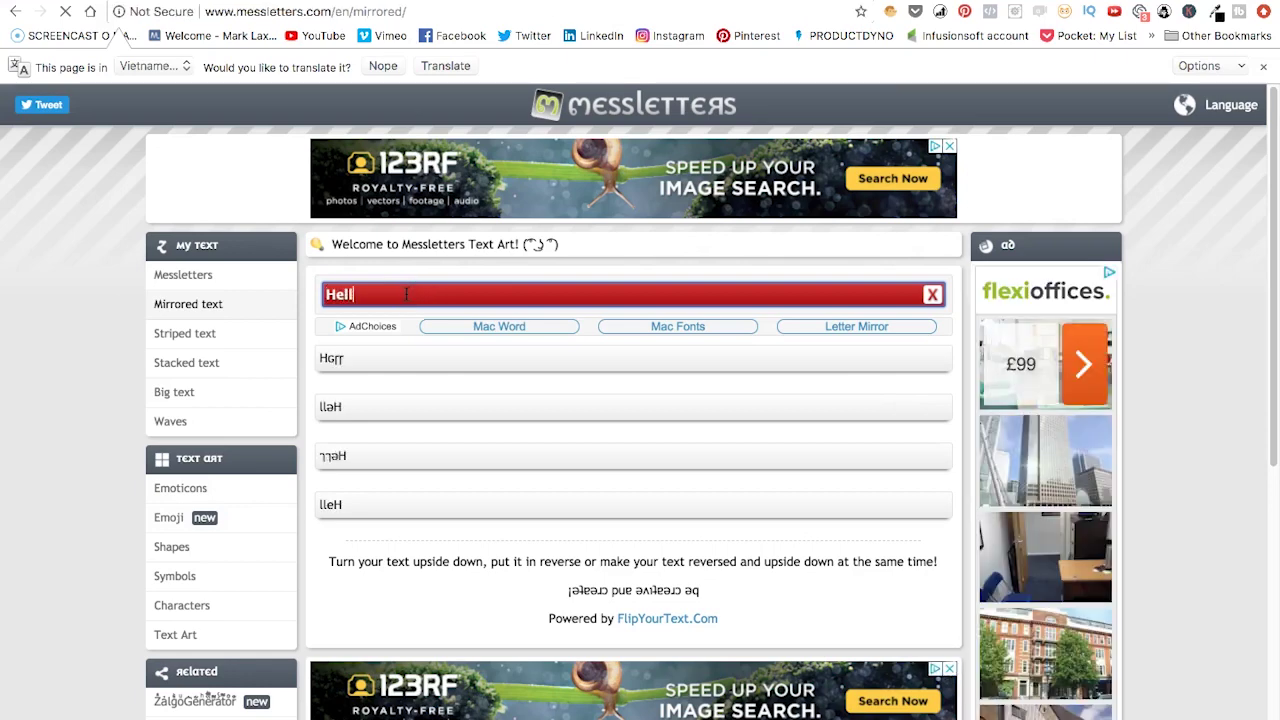
type("o")
Select each of the four converted versions of "Hello" in turn to compare the flipped and mirrored styles
left_click(365, 359)
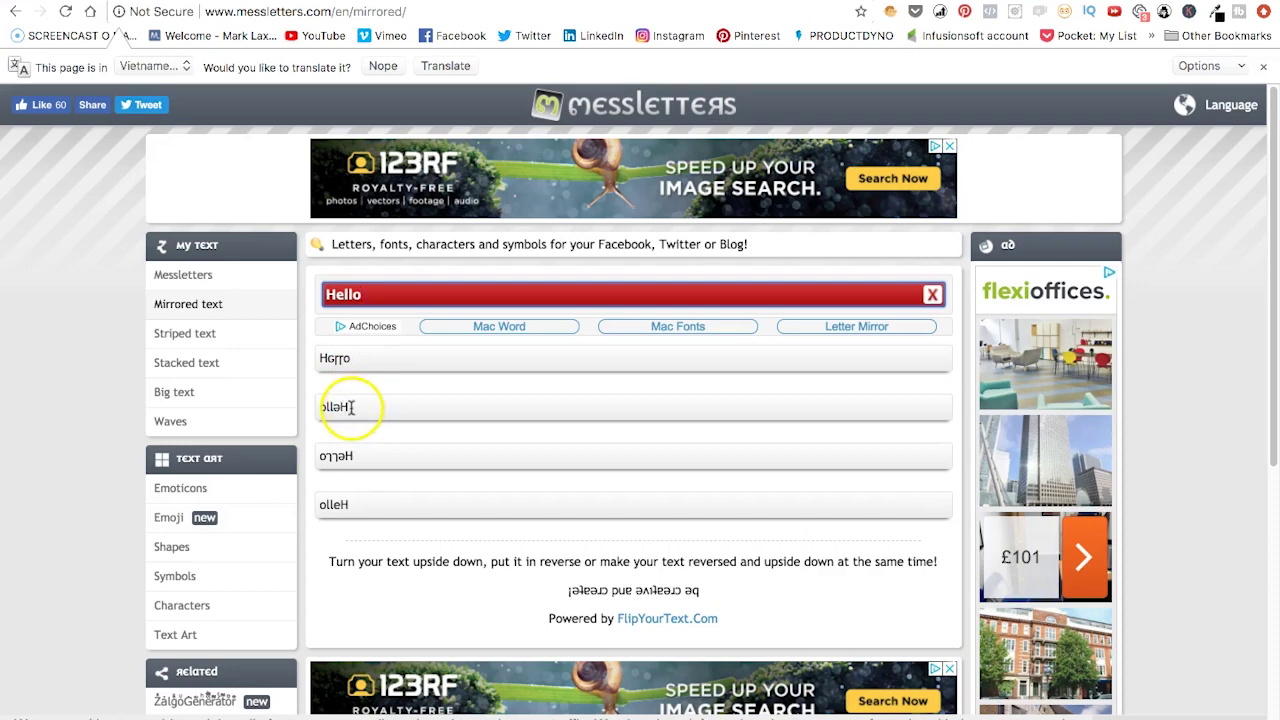
left_click(348, 406)
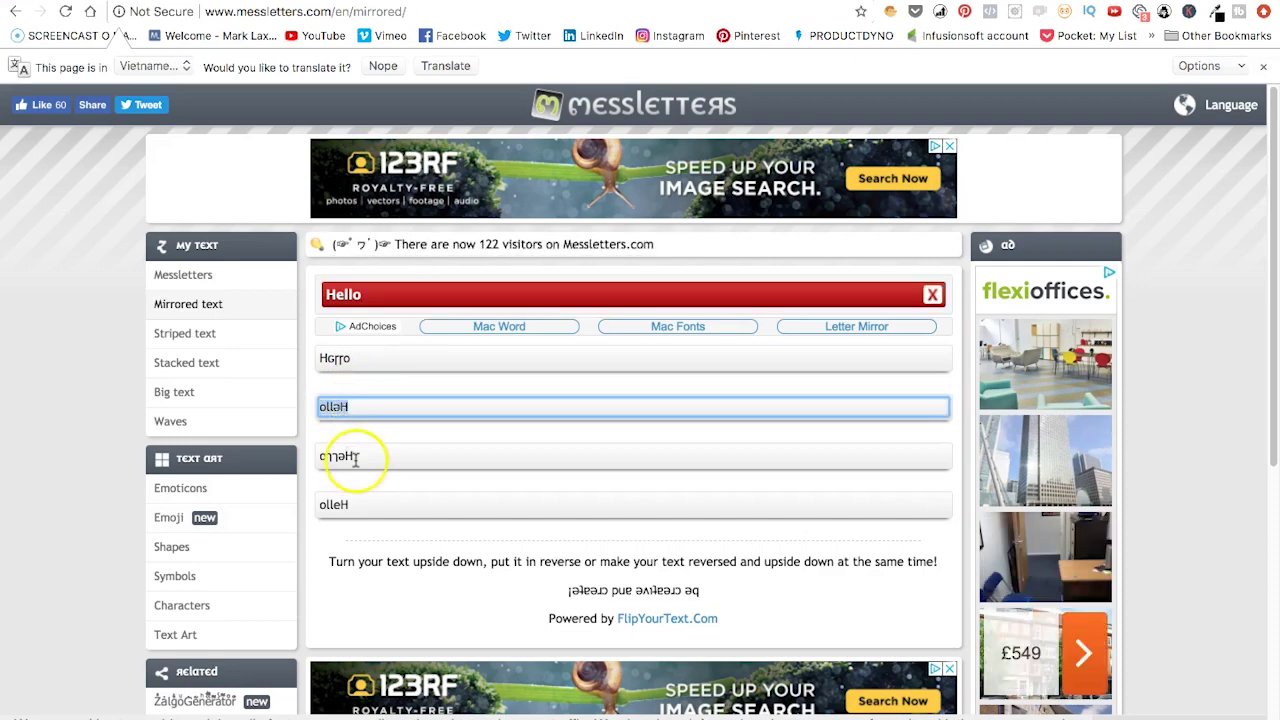
left_click(343, 456)
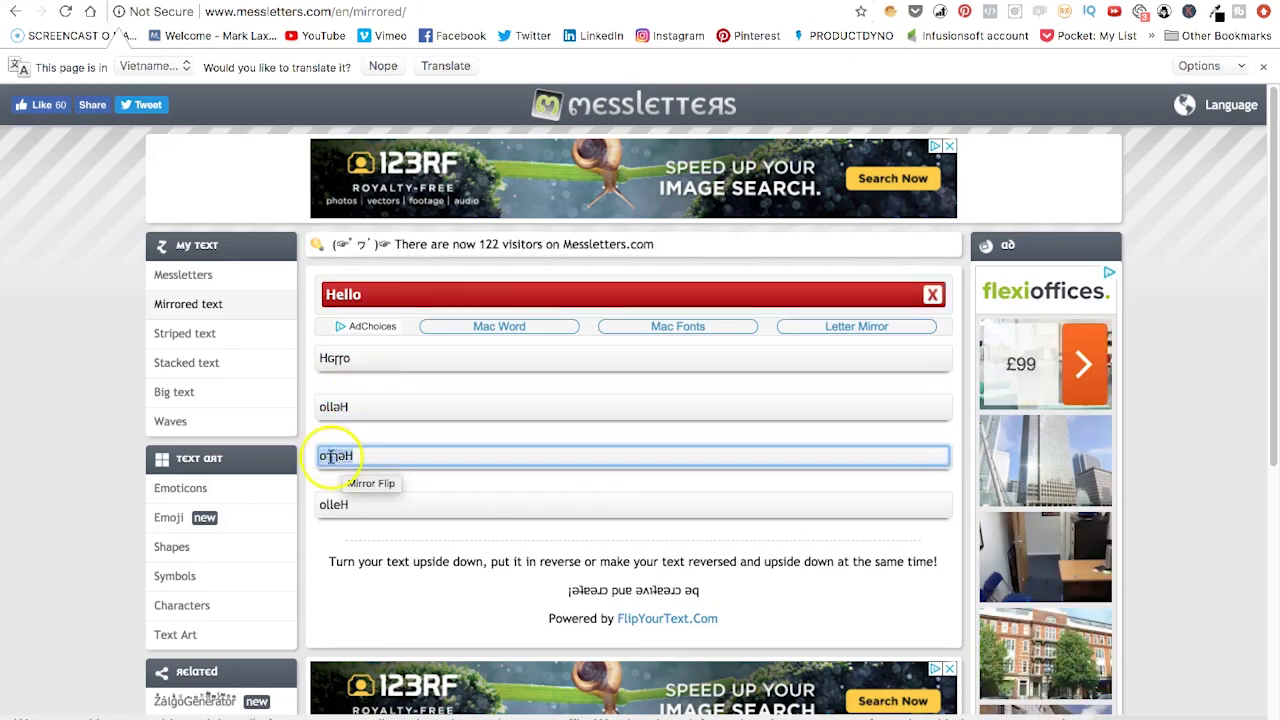
left_click(343, 508)
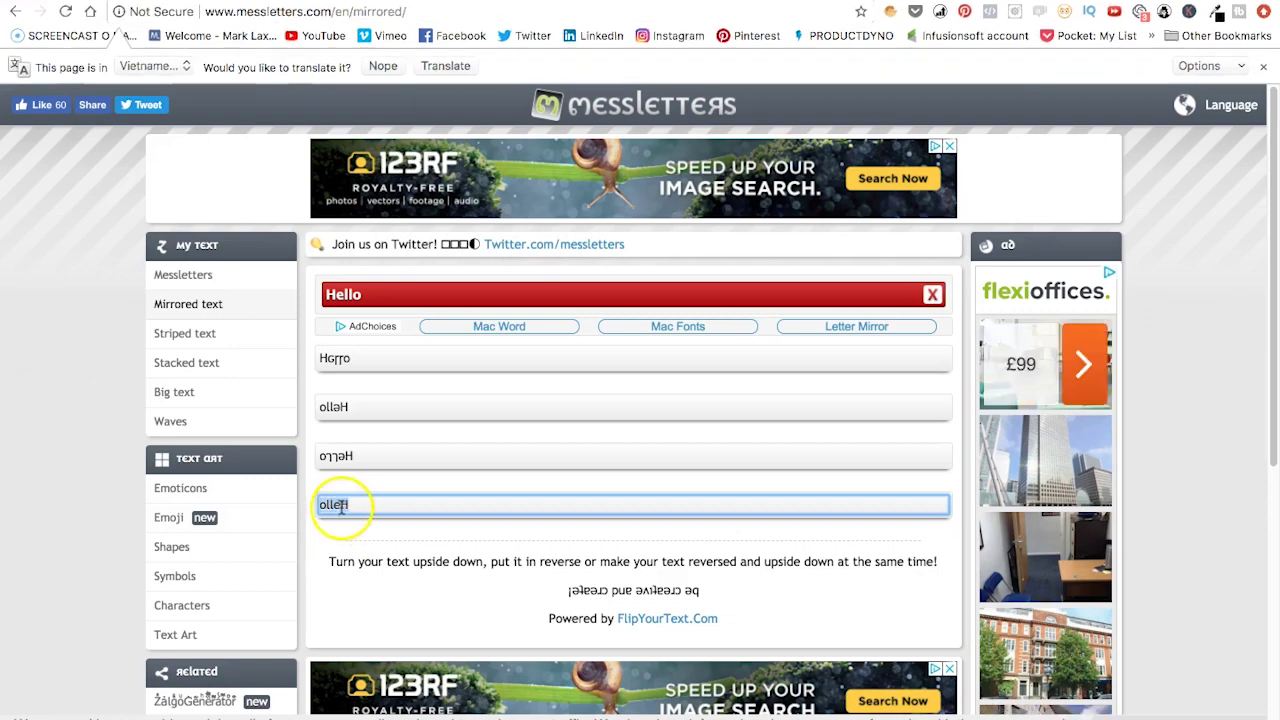
Return to the "mirror text" search results and look through the other mirroring tools and articles
left_click(15, 11)
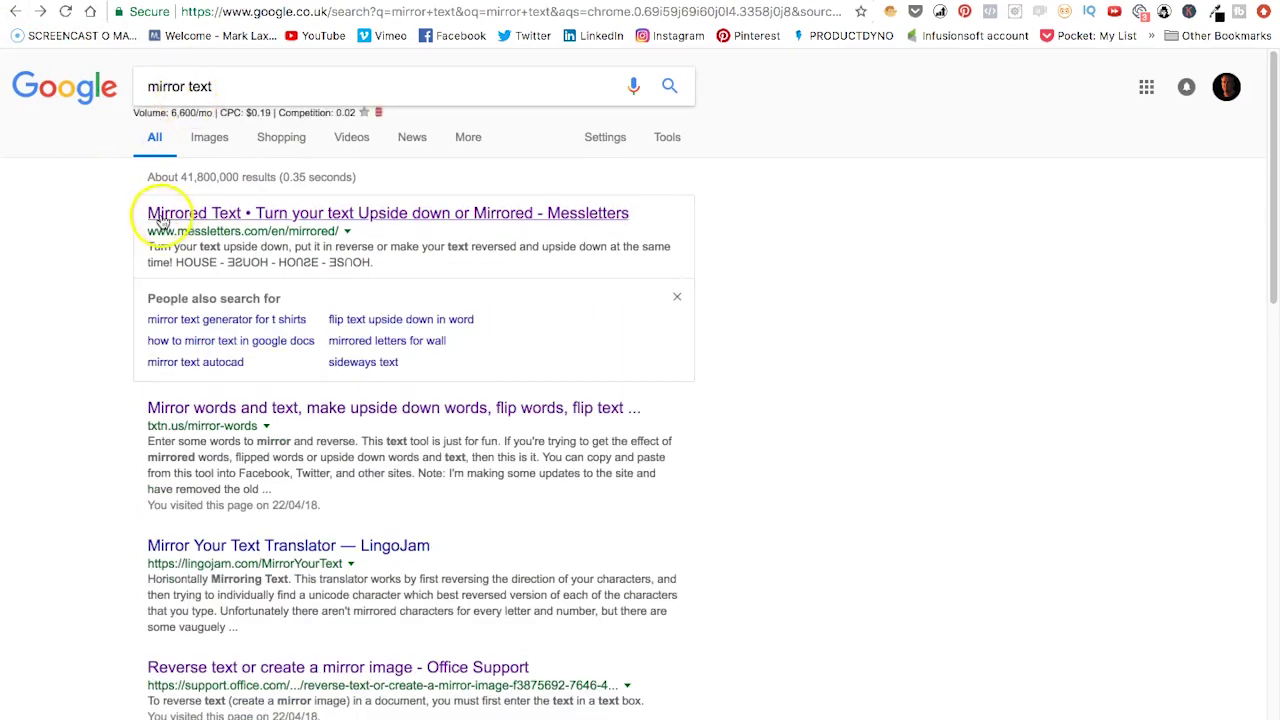
scroll(113, 270, "down", 2)
scroll(113, 280, "down", 4)
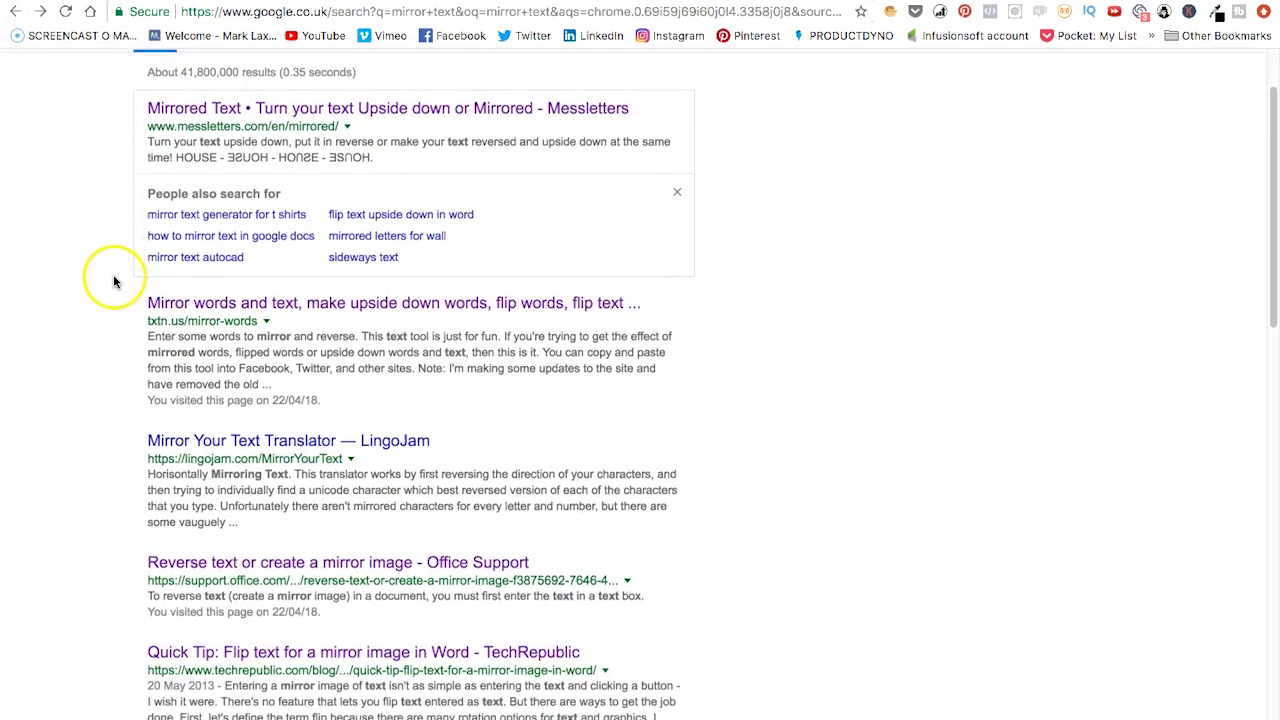
Open the TWiki fun text generator from the search results and enter "Hello" as the text to convert
scroll(119, 283, "down", 5)
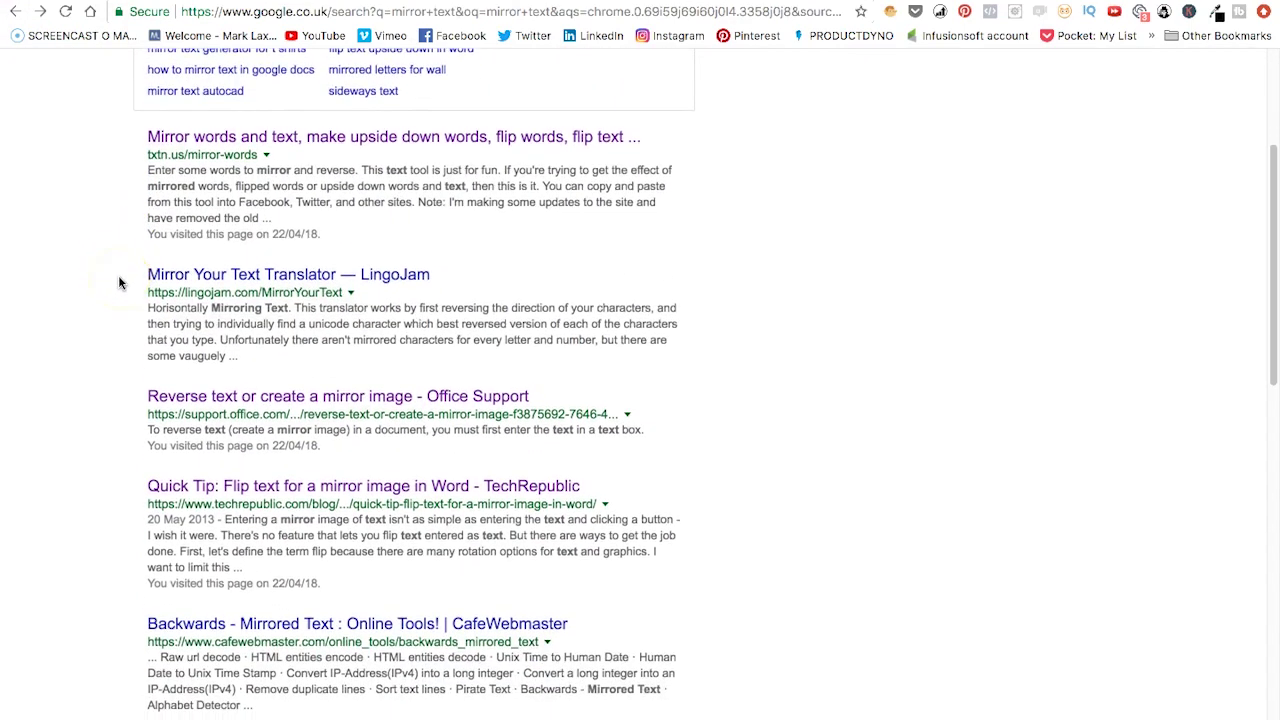
scroll(119, 283, "down", 2)
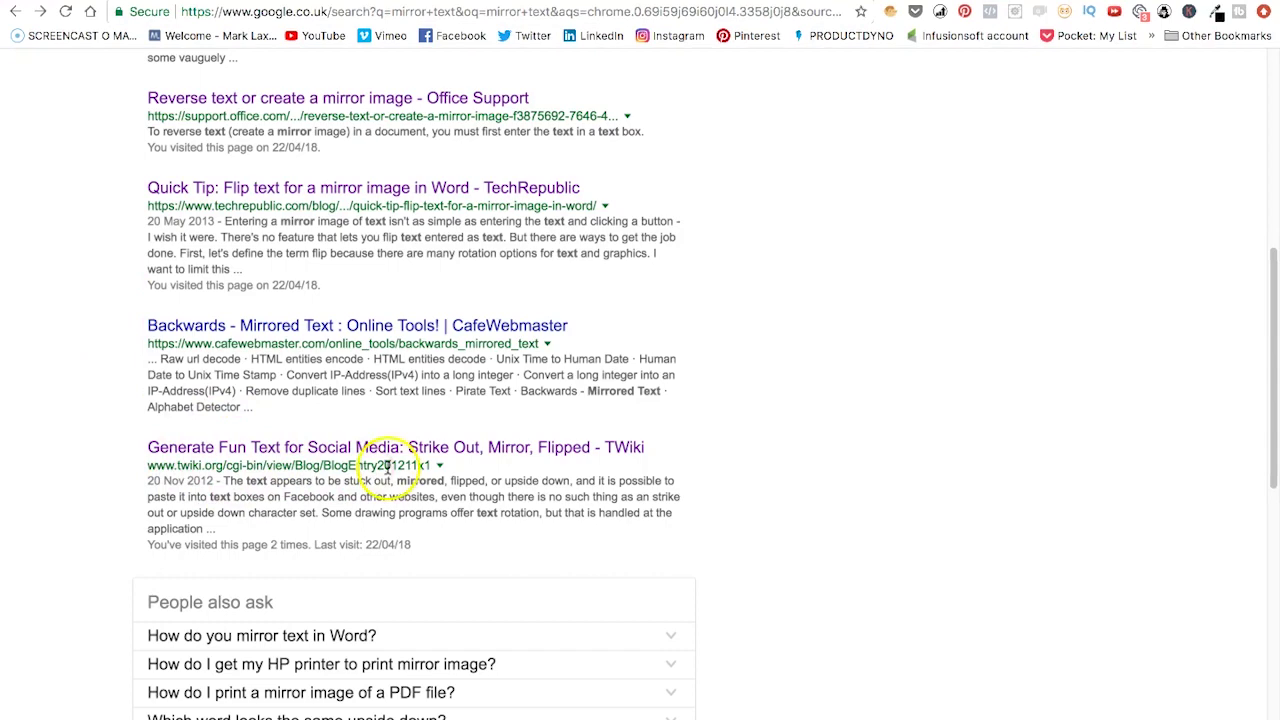
left_click(285, 449)
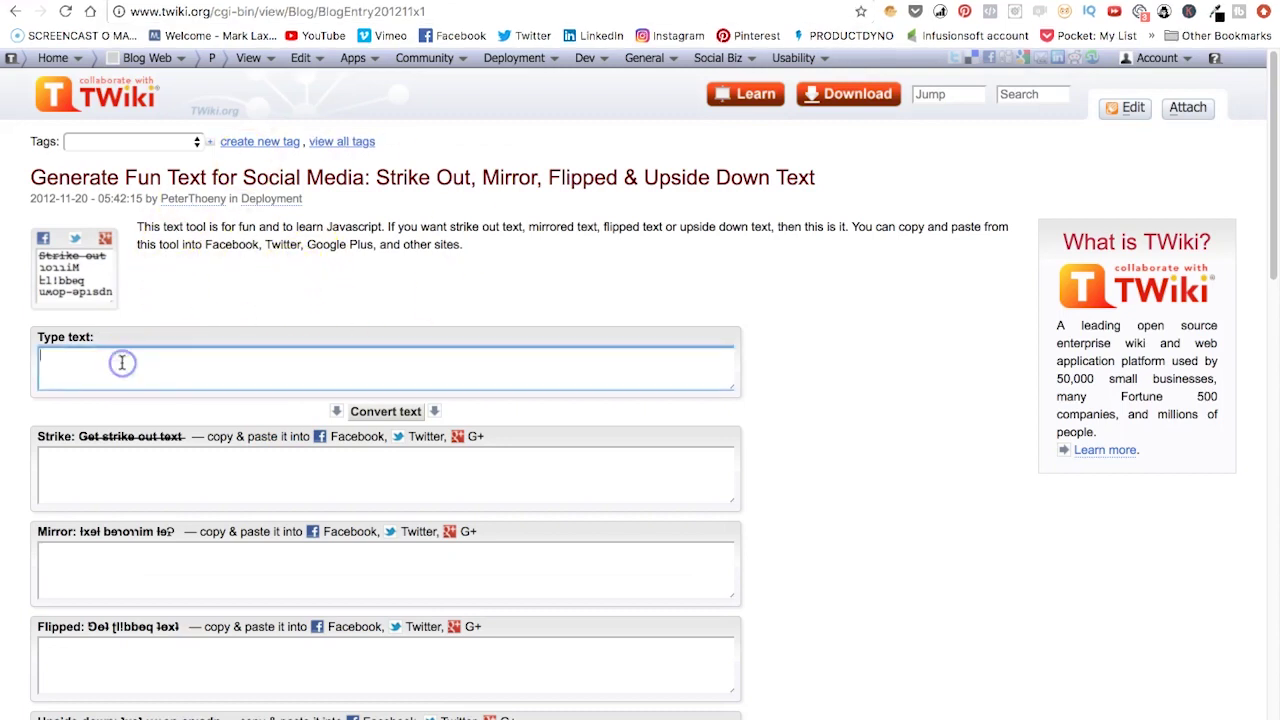
type("He")
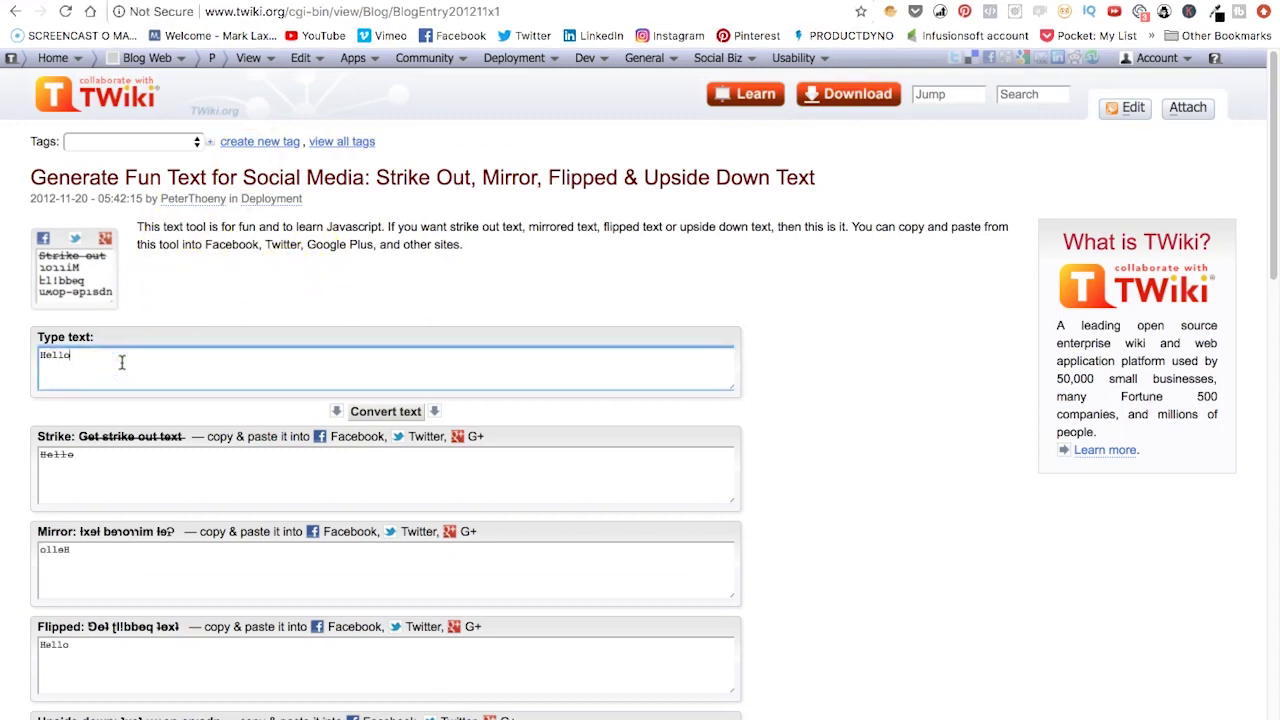
type("llo")
Copy the mirrored version of "Hello" from the generator's Mirror result
scroll(107, 430, "down", 1)
scroll(129, 600, "down", 1)
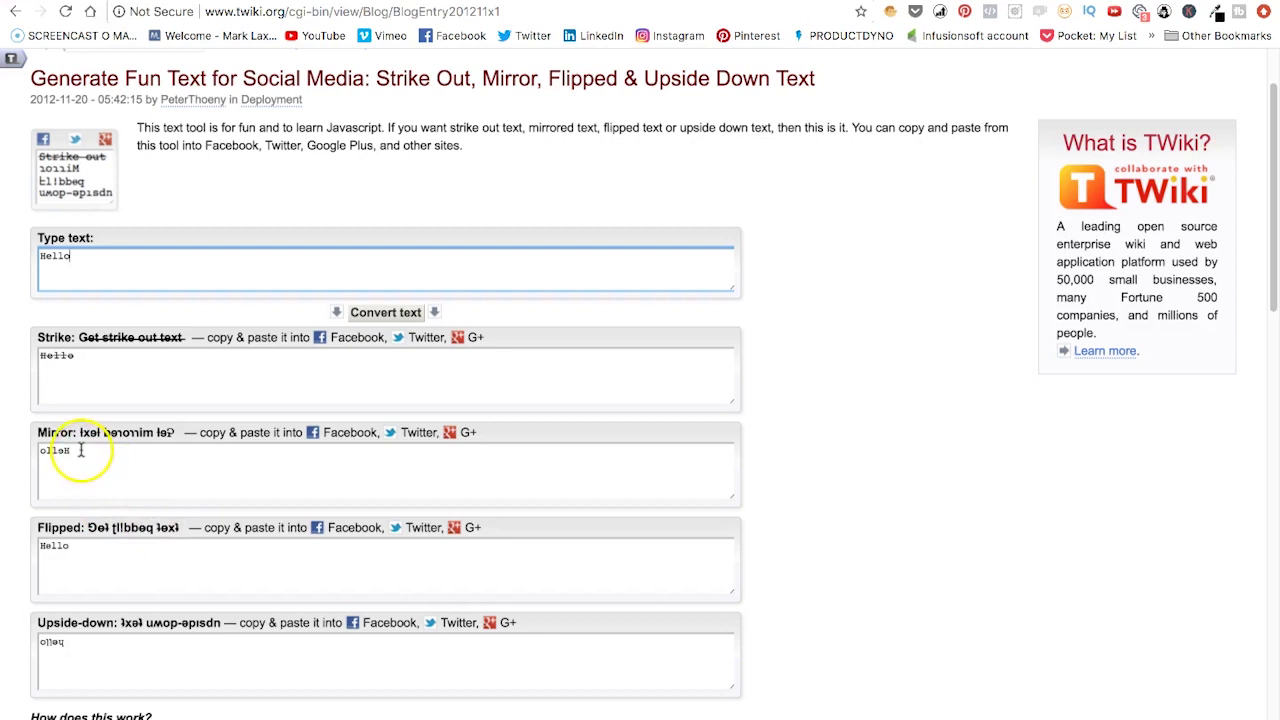
left_click(63, 452)
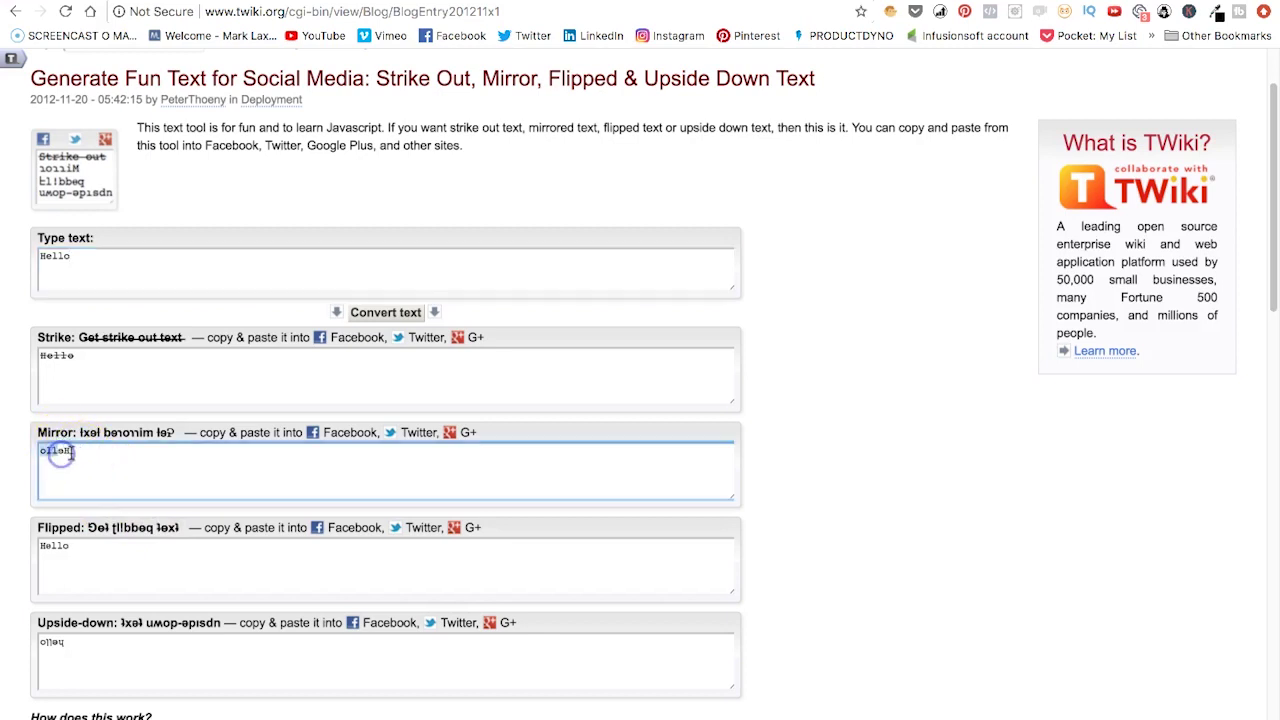
left_click_drag(40, 454, 63, 457)
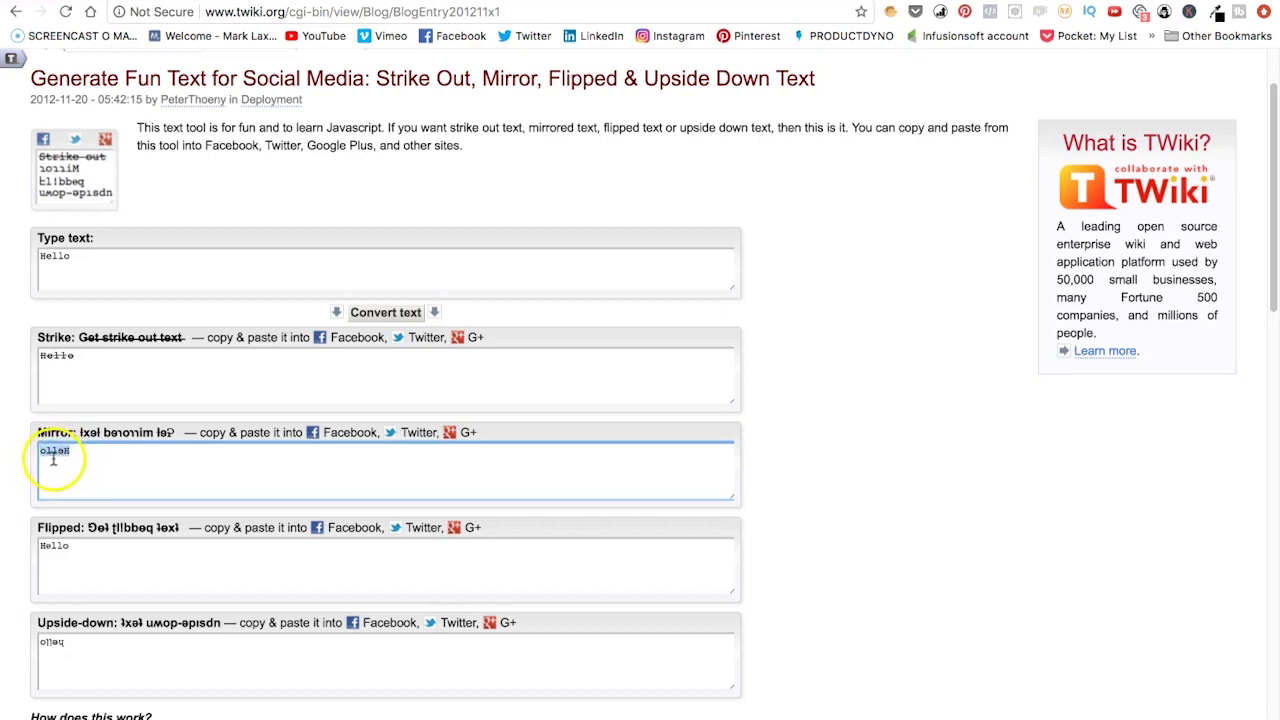
right_click(58, 457)
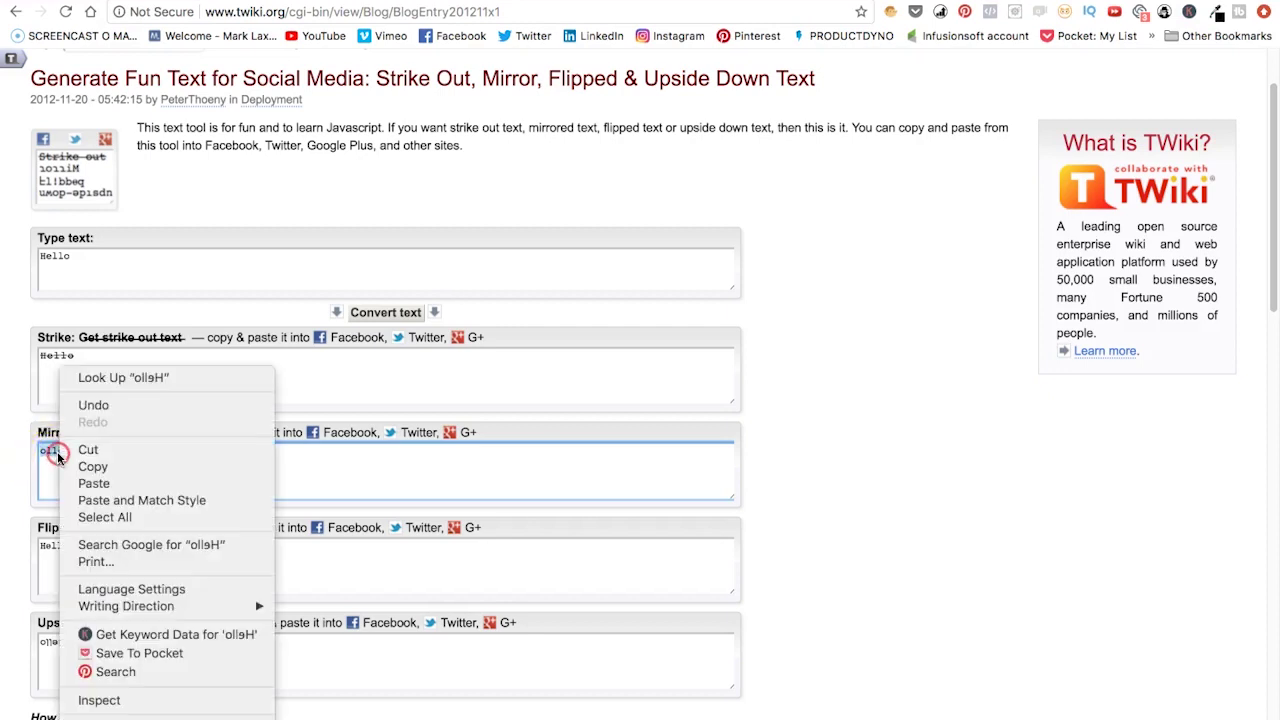
left_click(183, 475)
Switch to the Word document, remove the "Hello" text box and paste the copied mirrored text at the start of the page
left_click(550, 705)
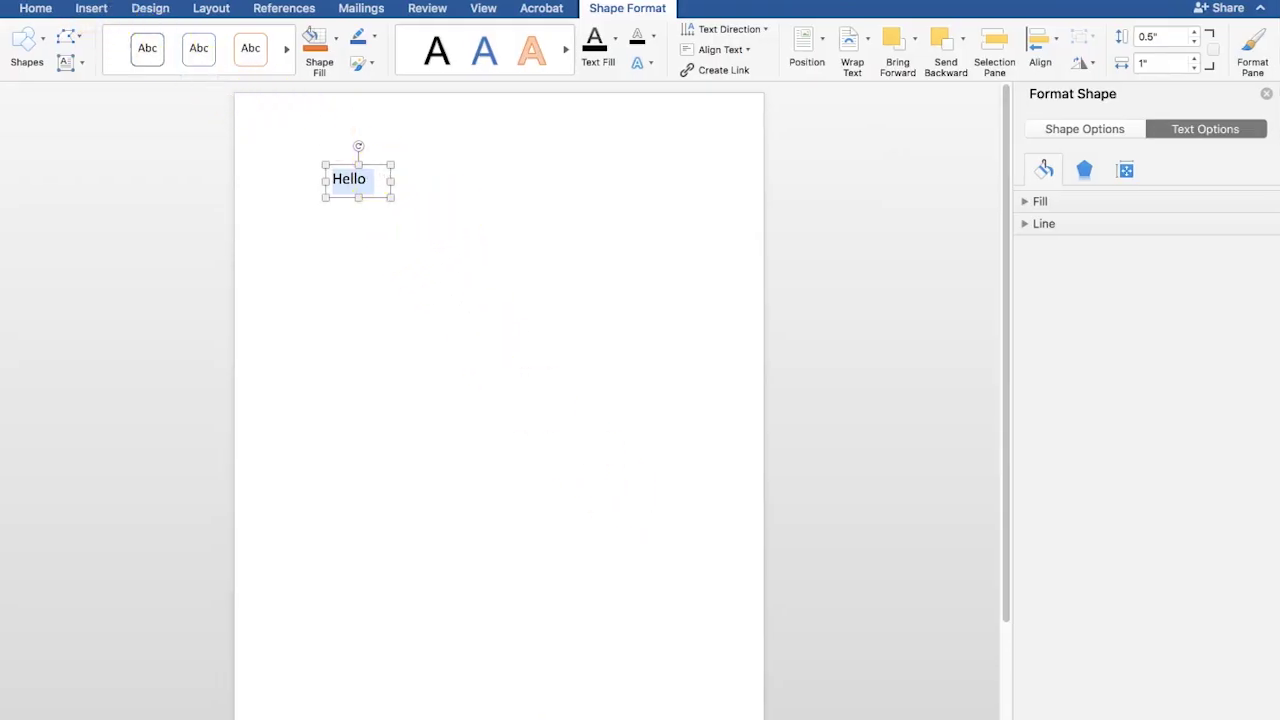
key("BackSpace")
left_click(325, 160)
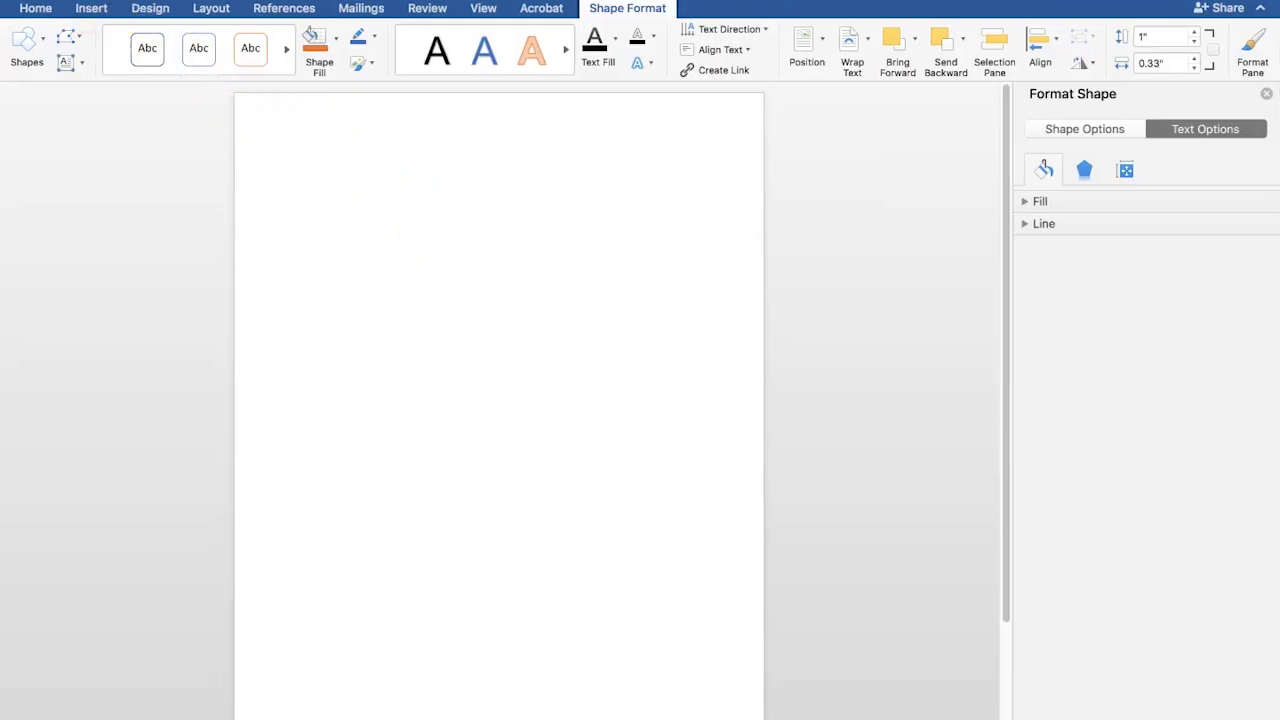
right_click(321, 166)
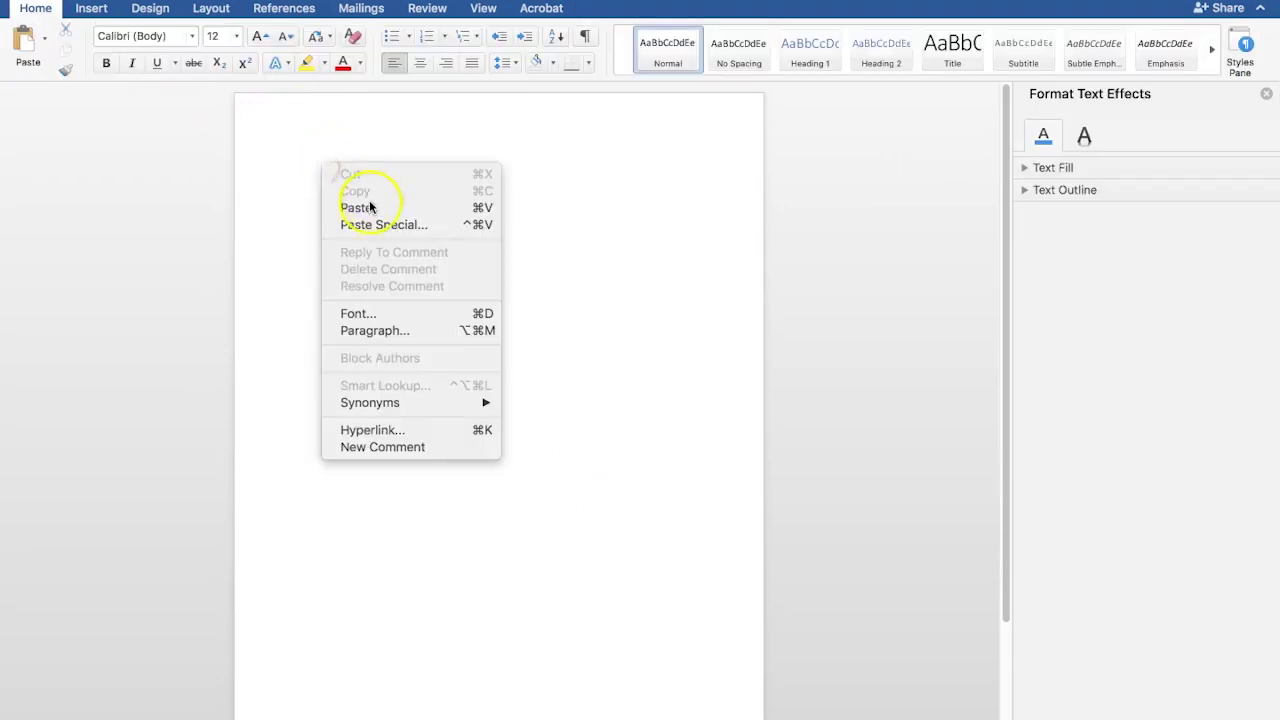
left_click(371, 206)
Set the pasted mirrored text's font size to 20 and deselect it
left_click(308, 164)
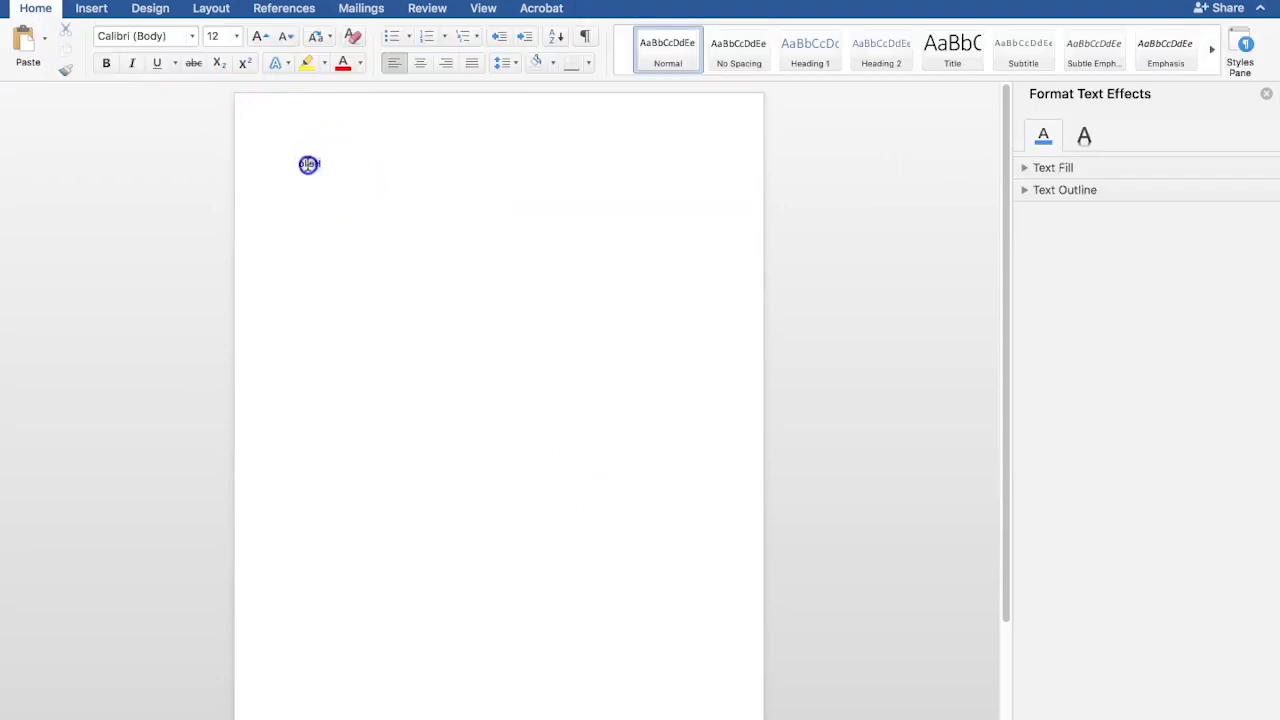
left_click(236, 36)
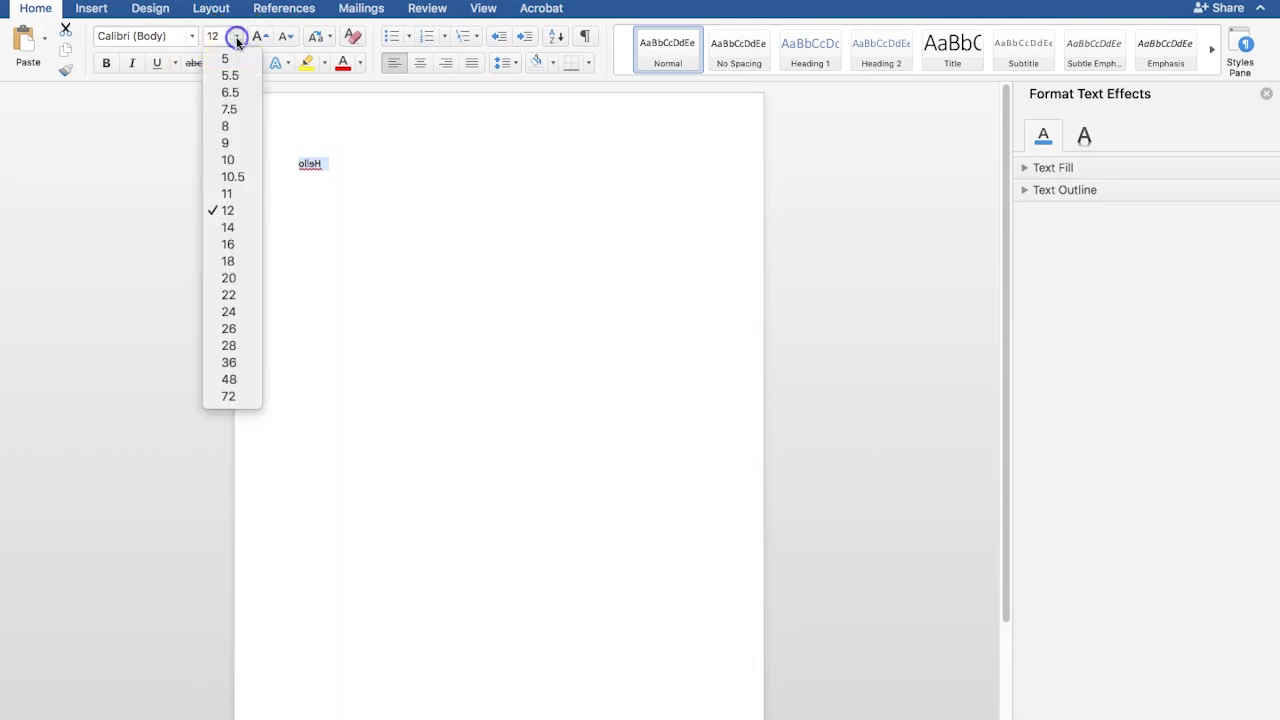
left_click(255, 277)
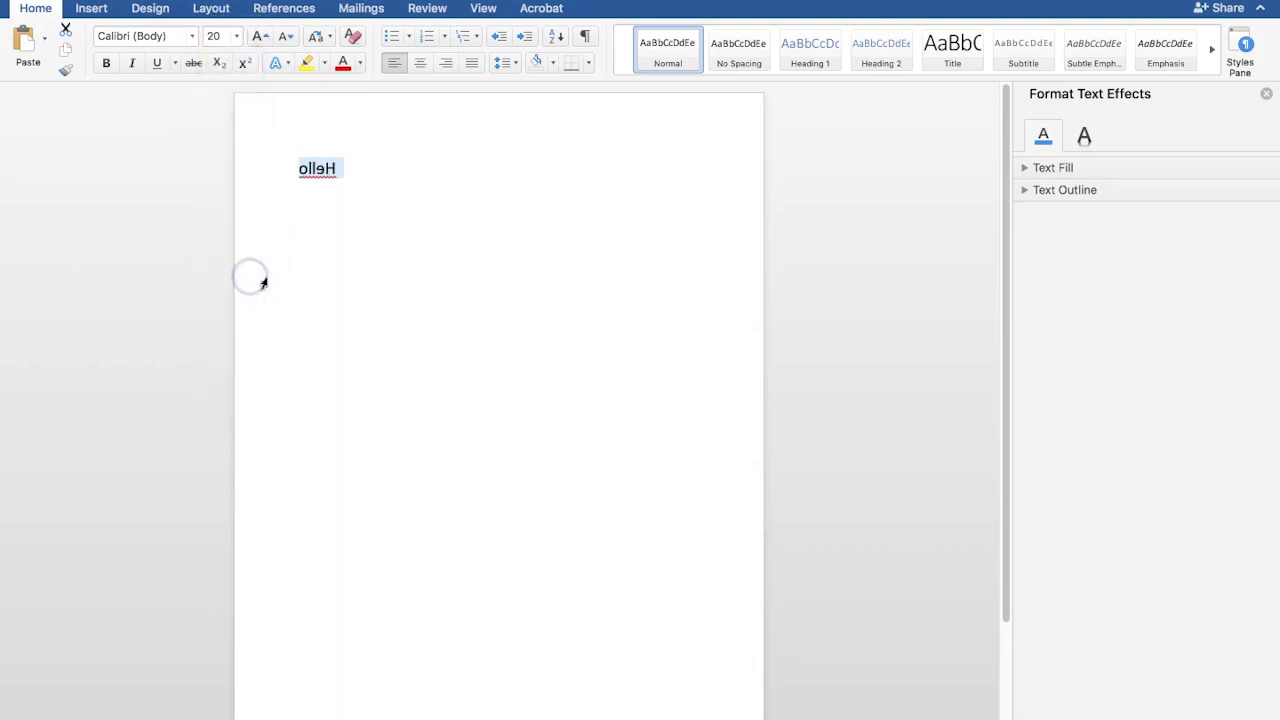
left_click(358, 174)
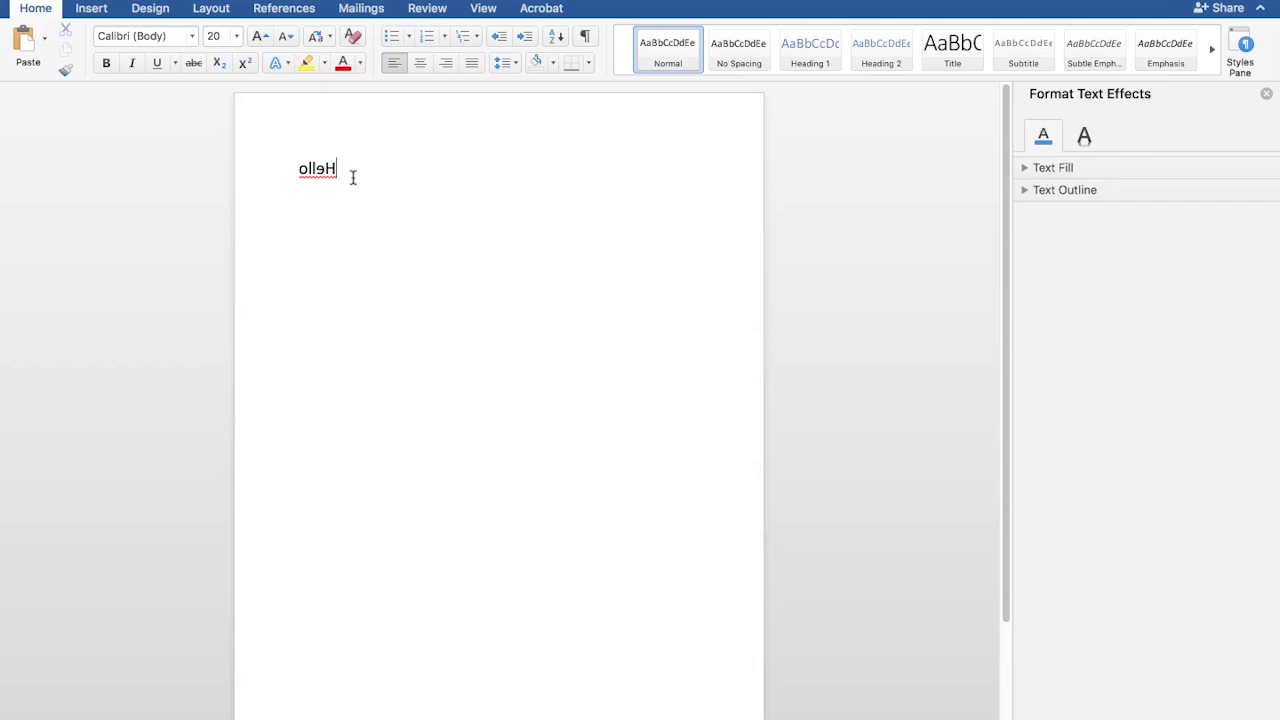
left_click(345, 170)
Switch to the blank Canva design in the web browser and look through its layout templates
mouse_move(451, 716)
left_click(366, 714)
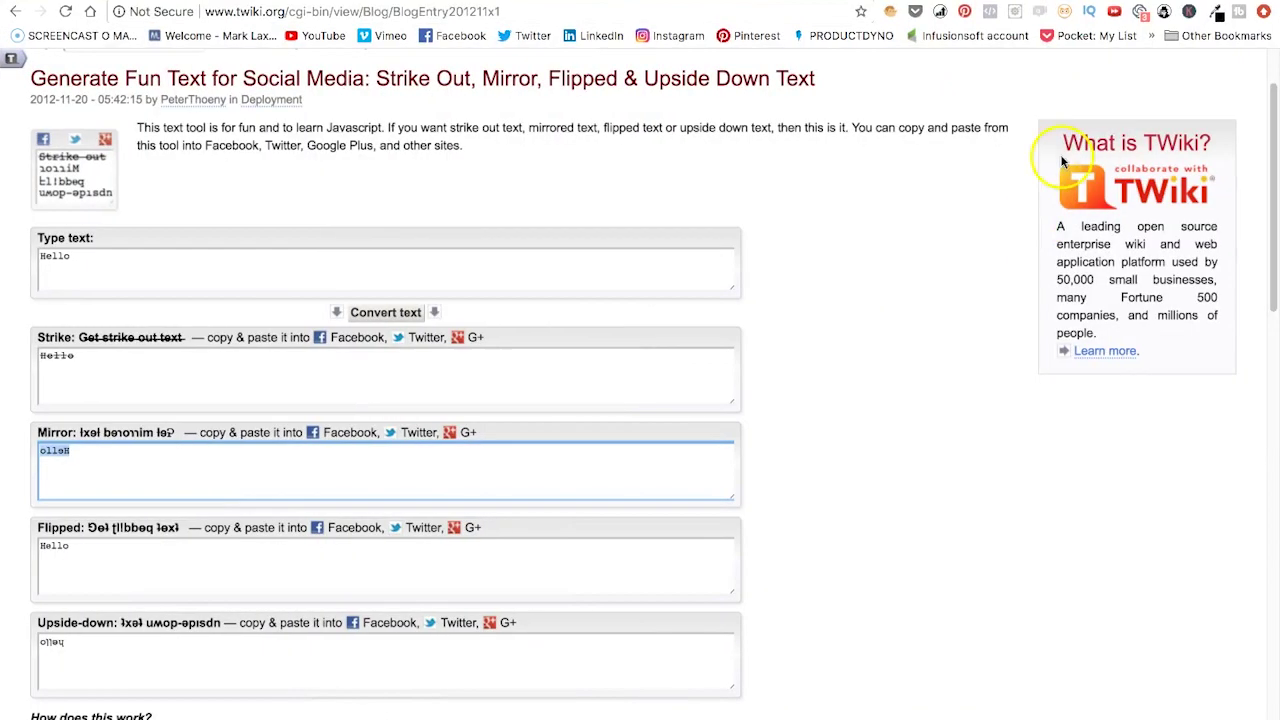
left_click(1142, 4)
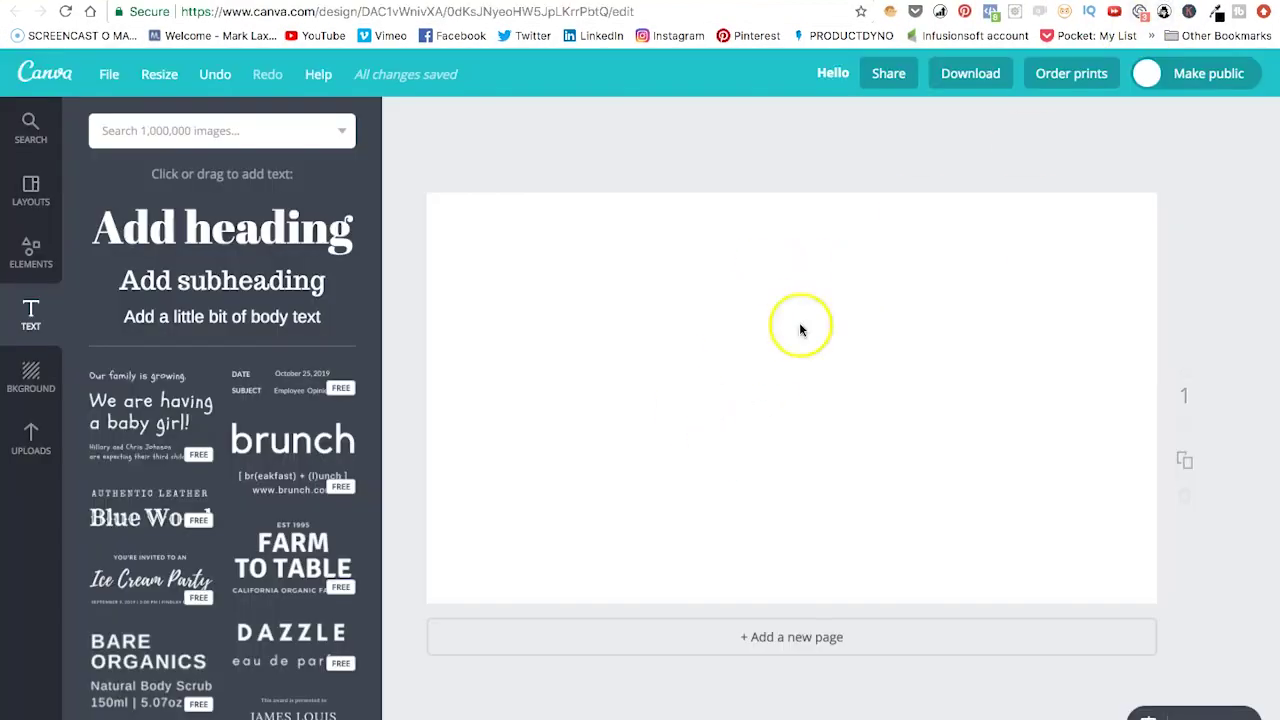
left_click(31, 188)
scroll(240, 306, "down", 5)
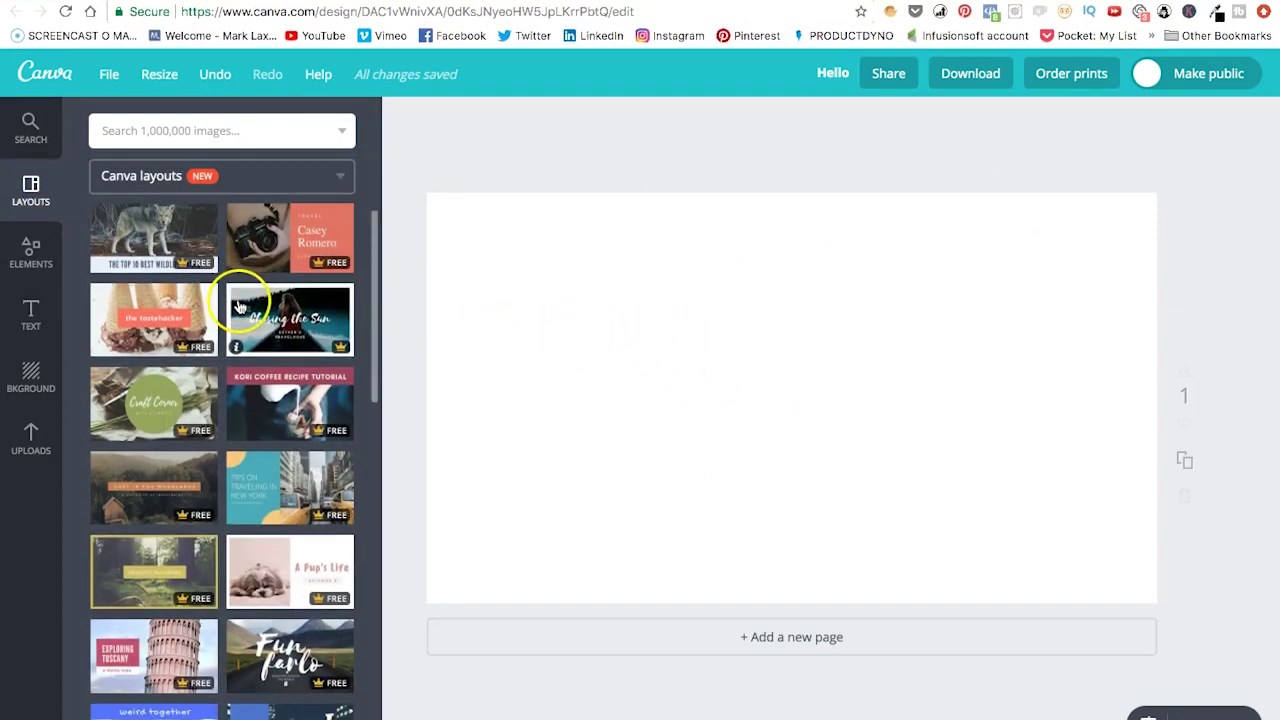
scroll(293, 348, "down", 15)
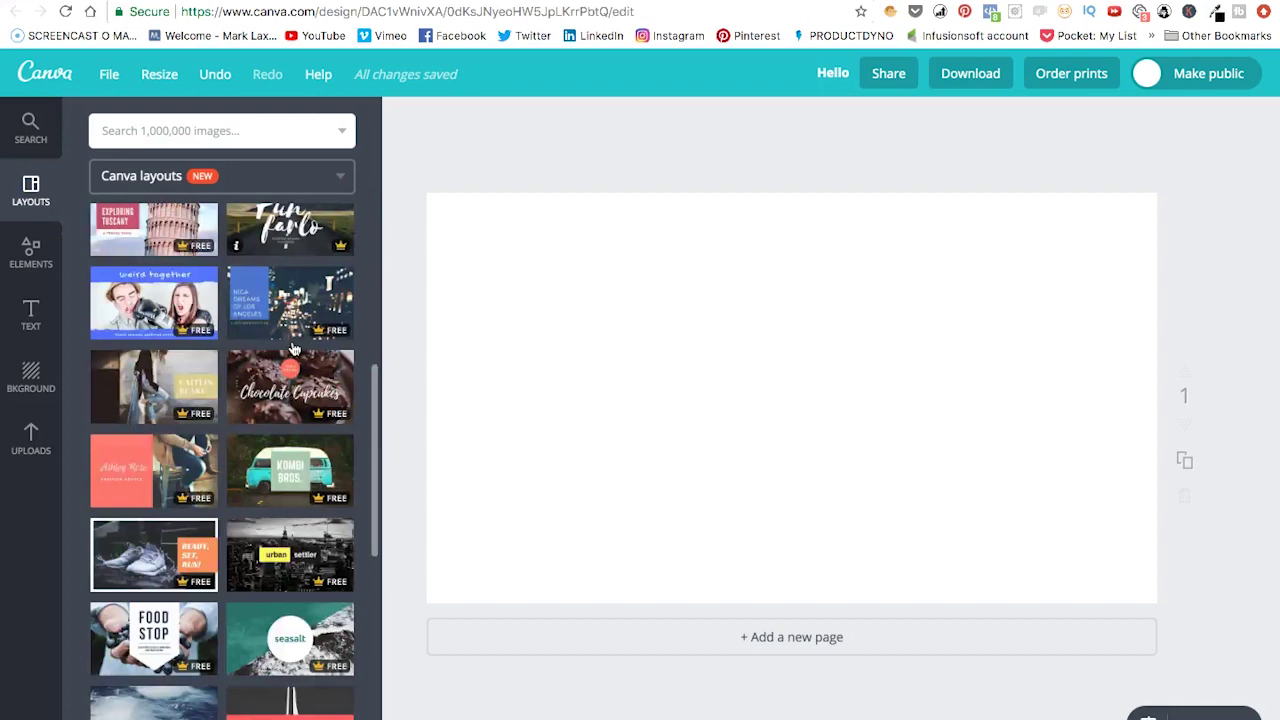
scroll(293, 348, "up", 20)
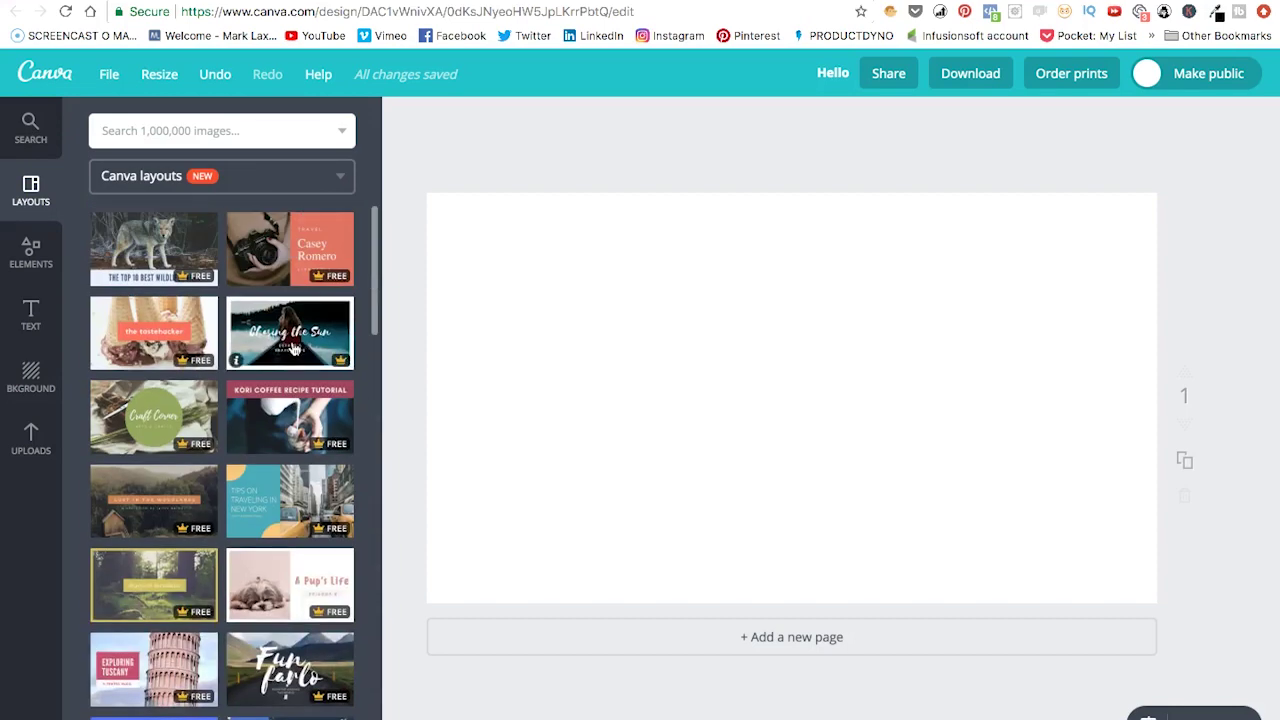
Add a heading to the blank Canva design and set its font to Aileron Regular
left_click(33, 313)
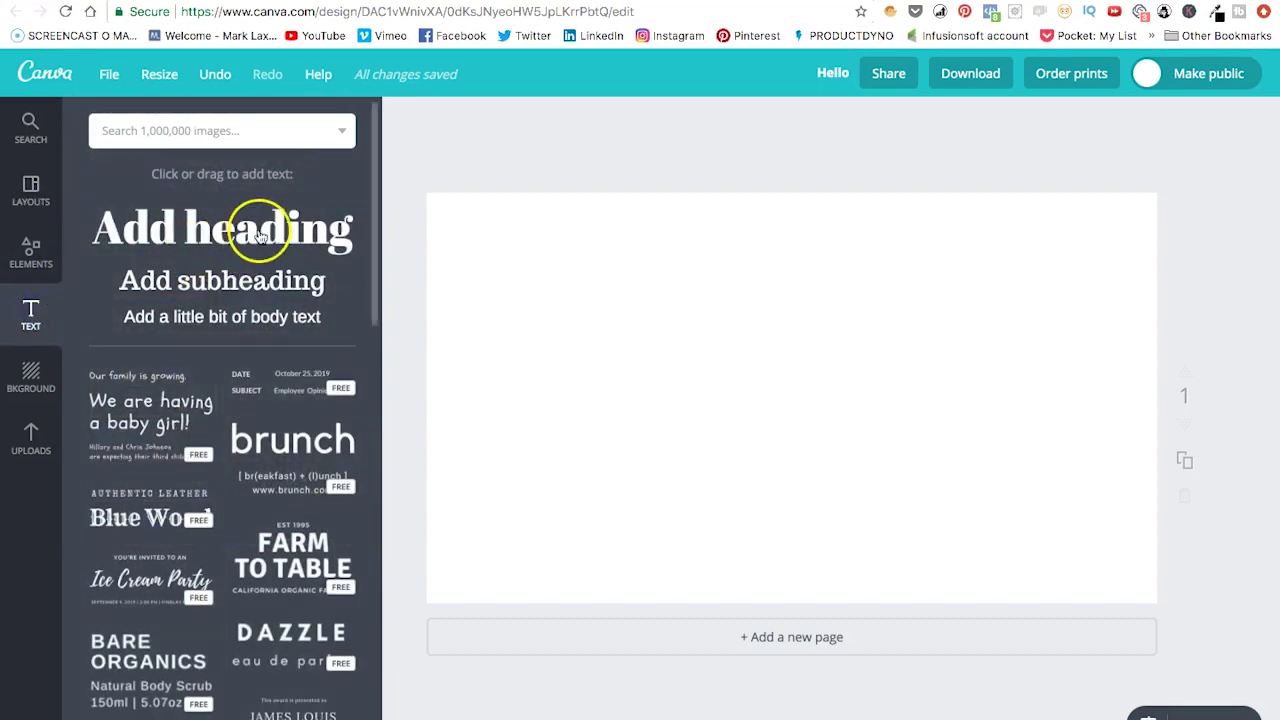
left_click(259, 231)
double_click(740, 417)
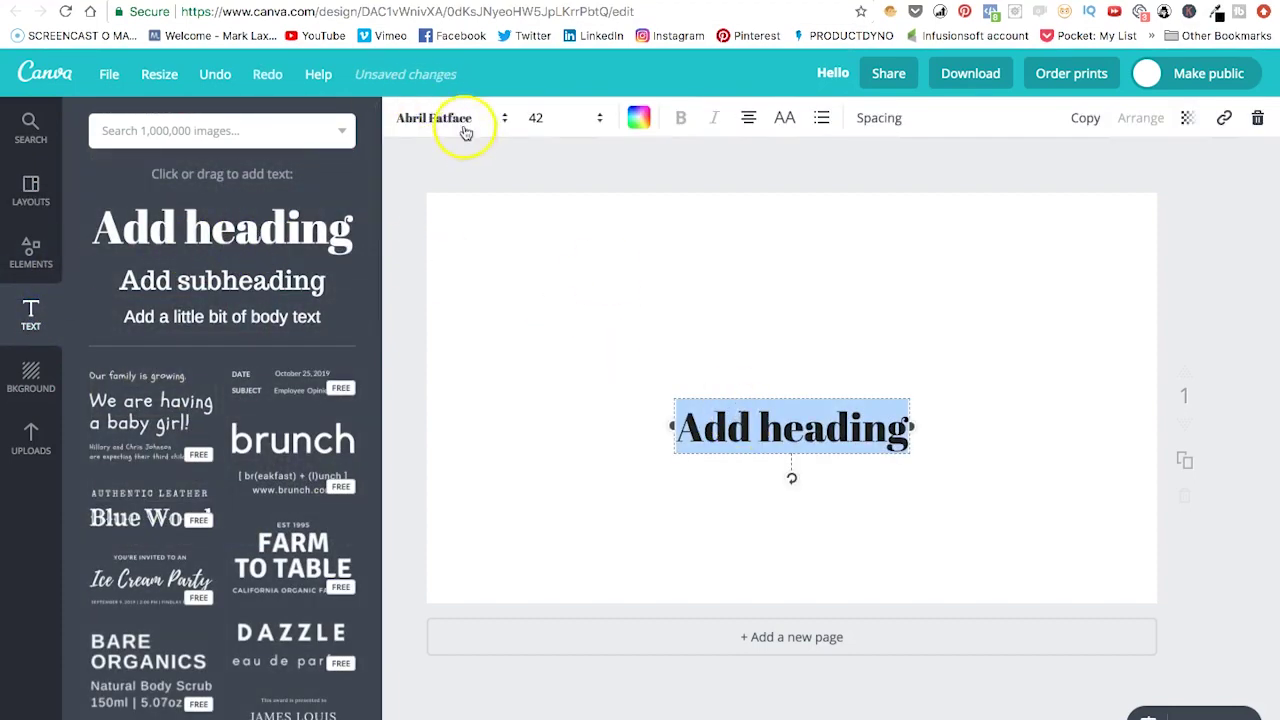
left_click(465, 132)
left_click(466, 254)
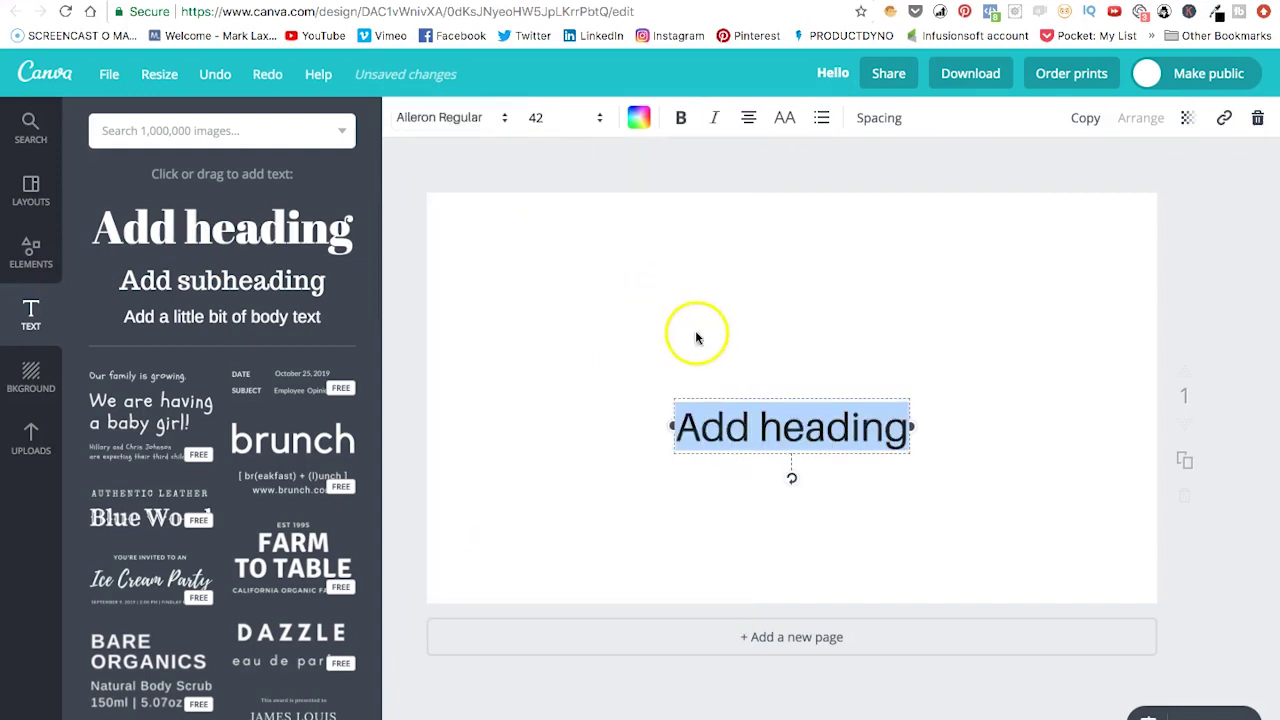
Replace the heading's text with the copied mirrored "Hello" and narrow its text box to fit the word
left_click(737, 430)
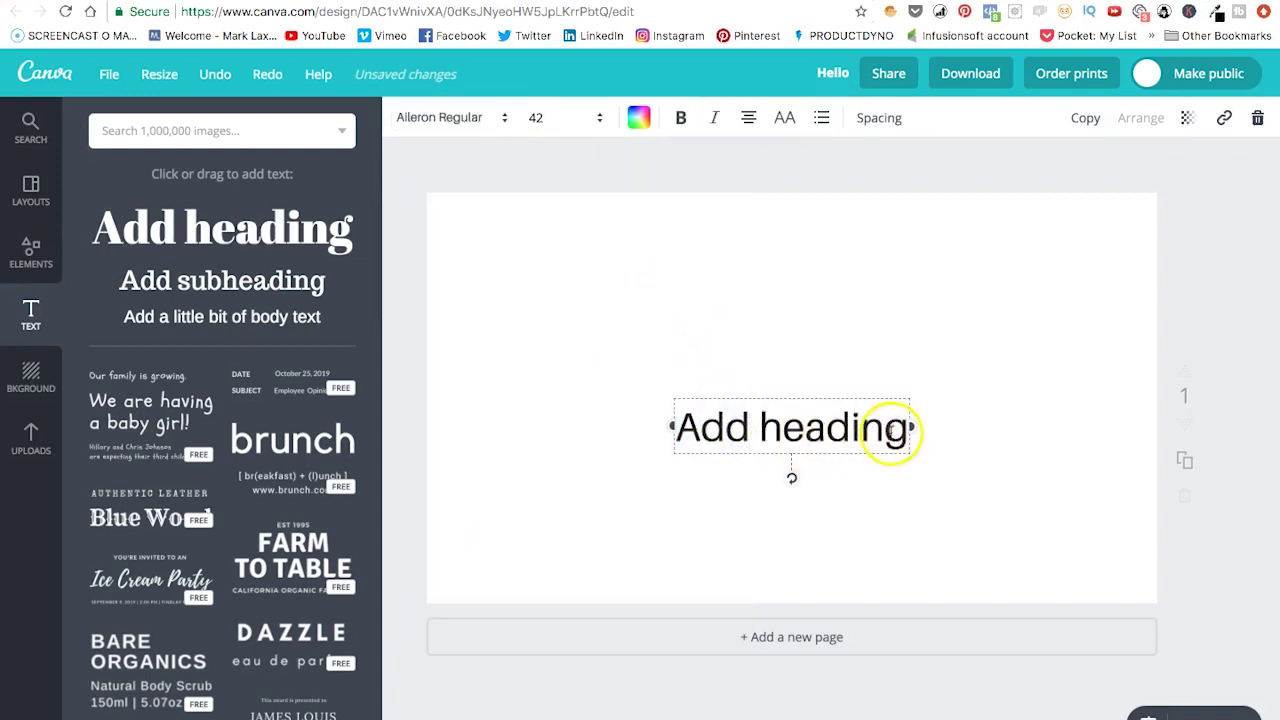
left_click_drag(905, 428, 676, 430)
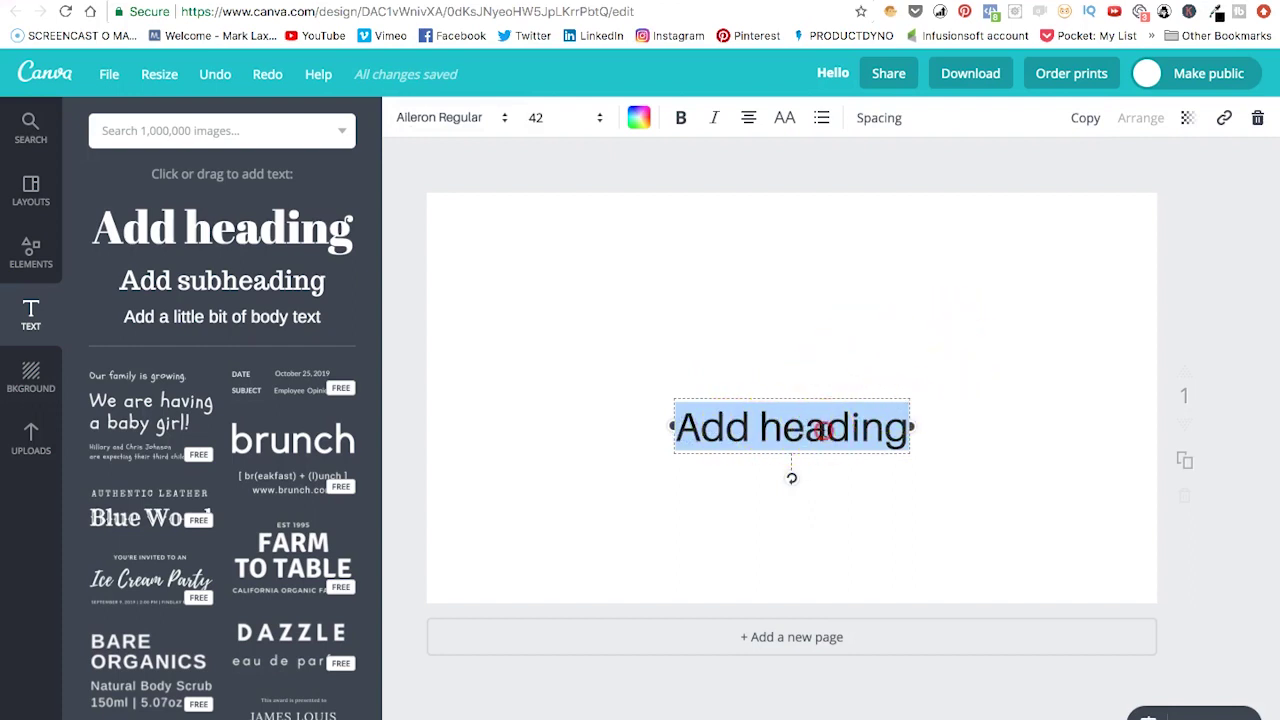
right_click(822, 430)
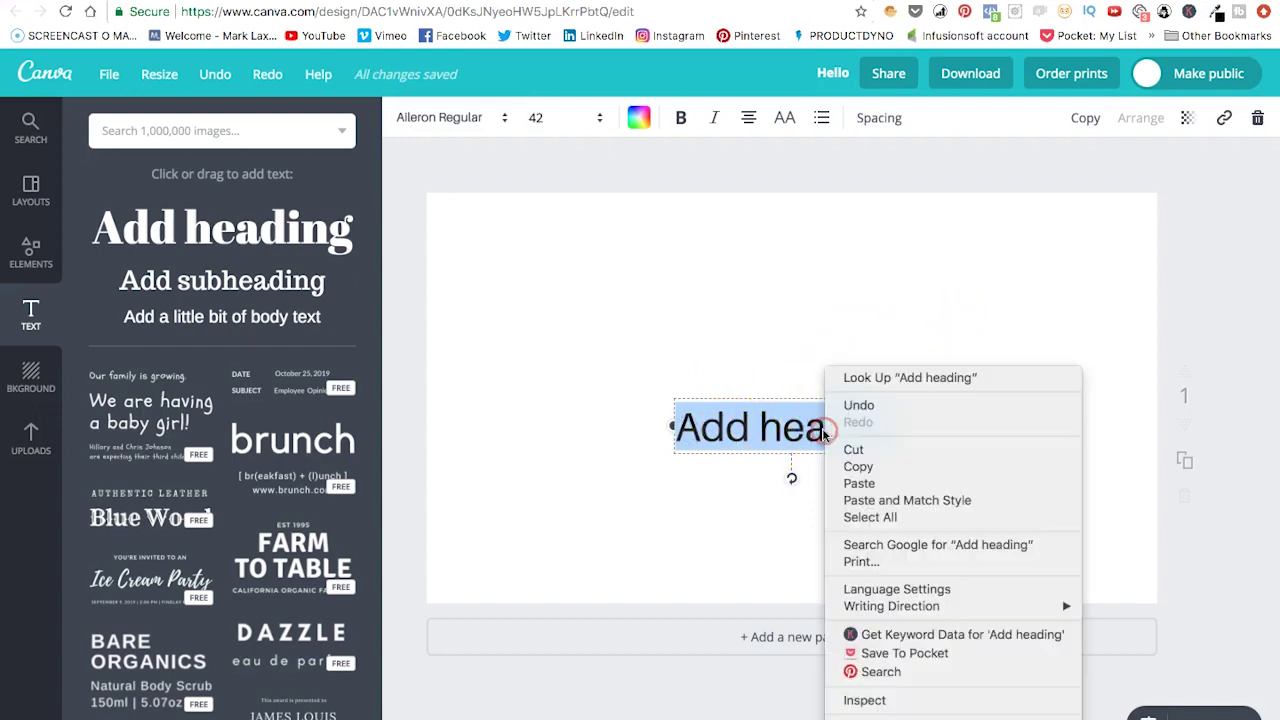
left_click(858, 483)
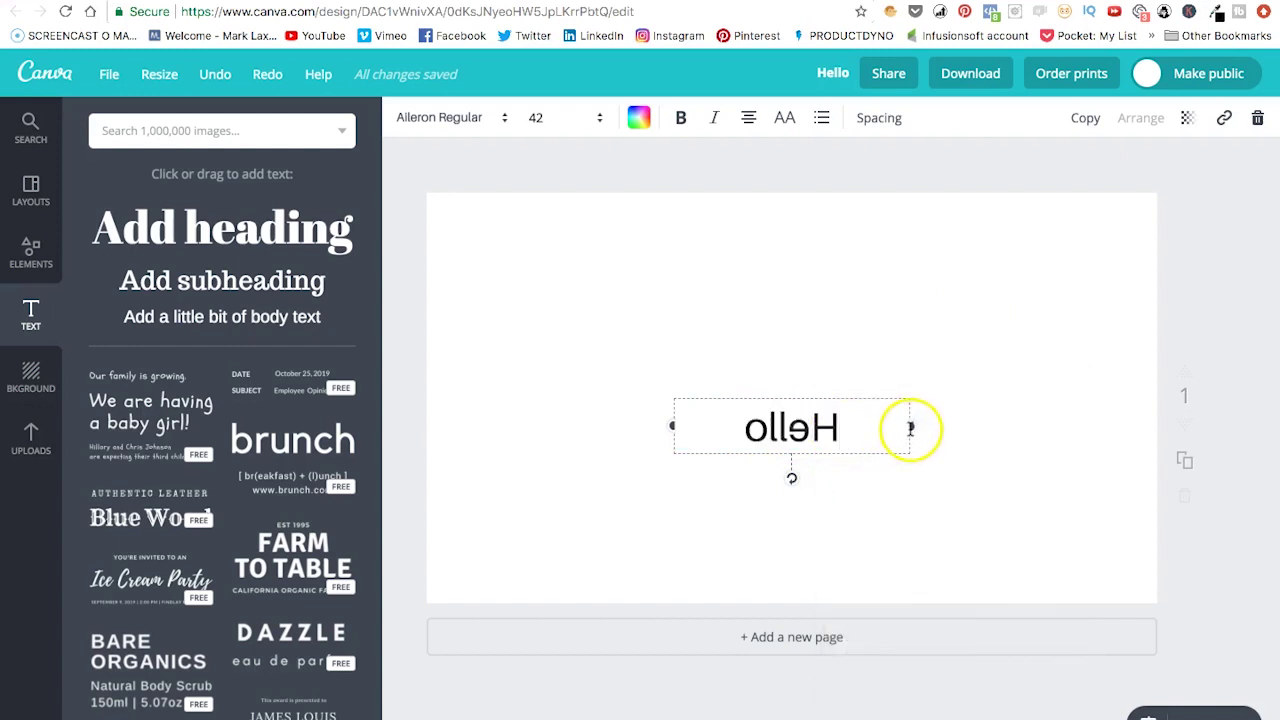
left_click_drag(910, 428, 843, 429)
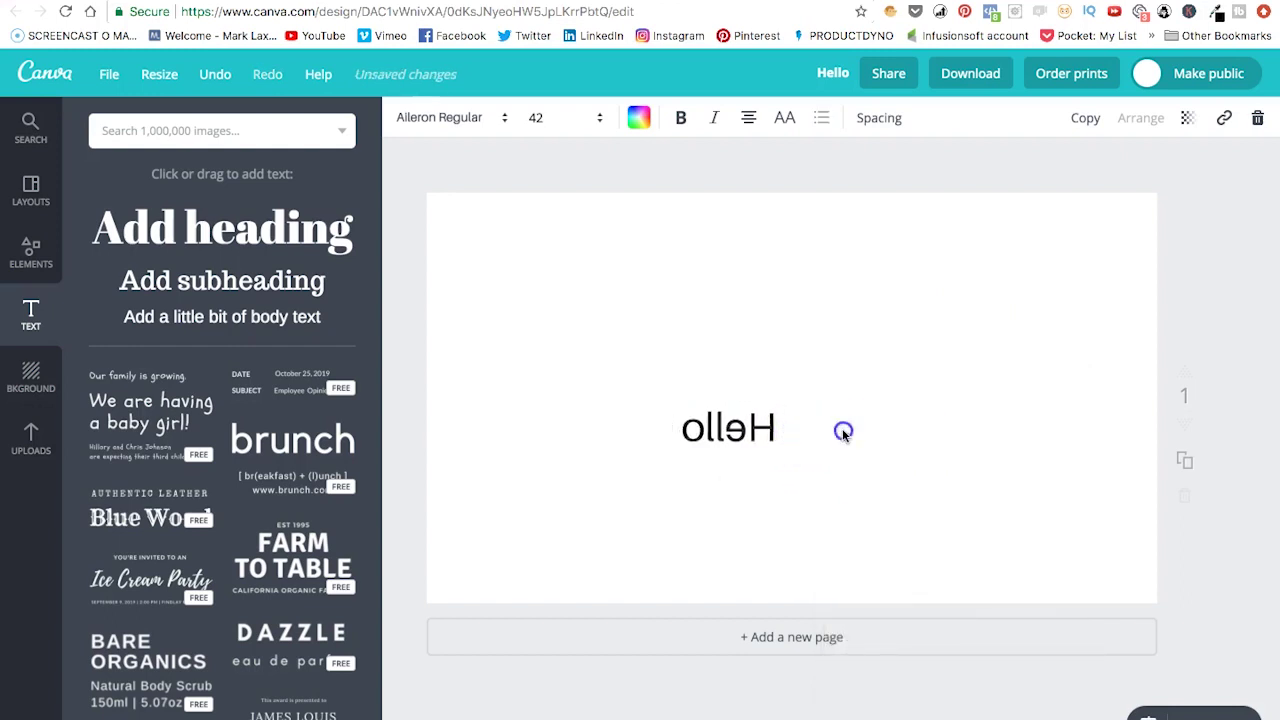
left_click(520, 283)
Add a second heading, move it above and to the right of the mirrored word, and set its font to Aileron Regular
left_click(307, 233)
left_click(823, 425)
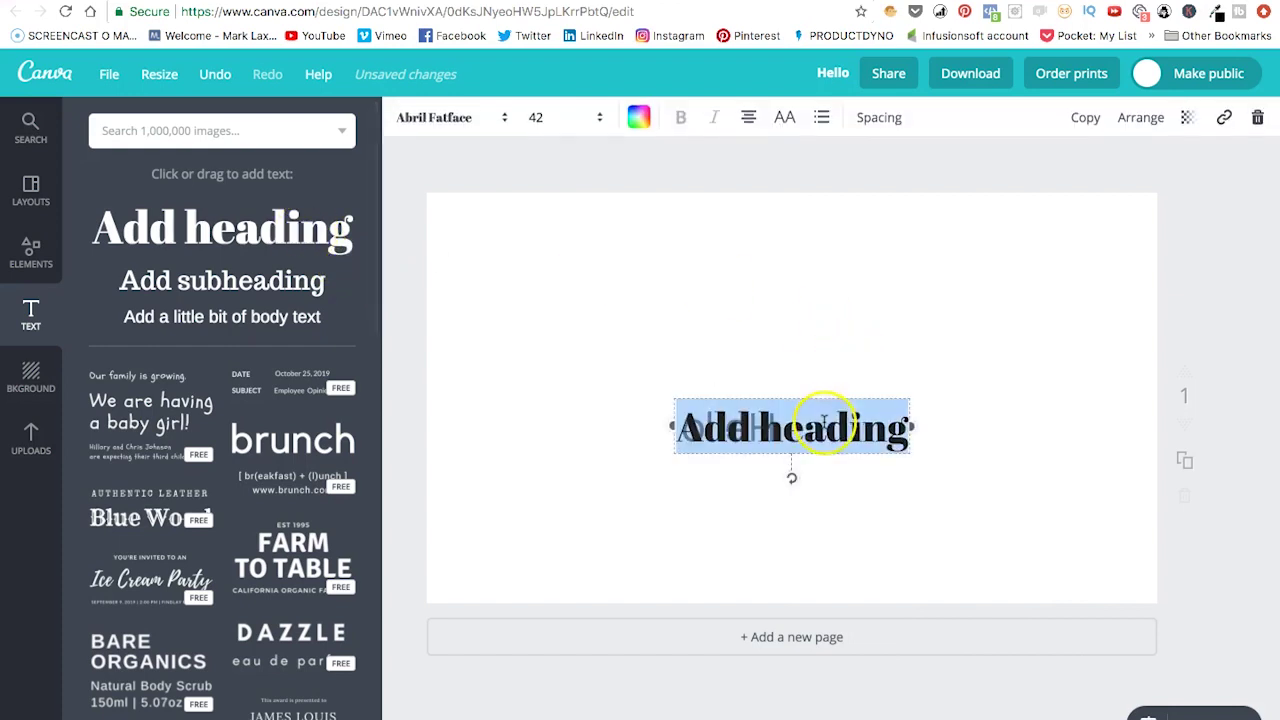
left_click(837, 397)
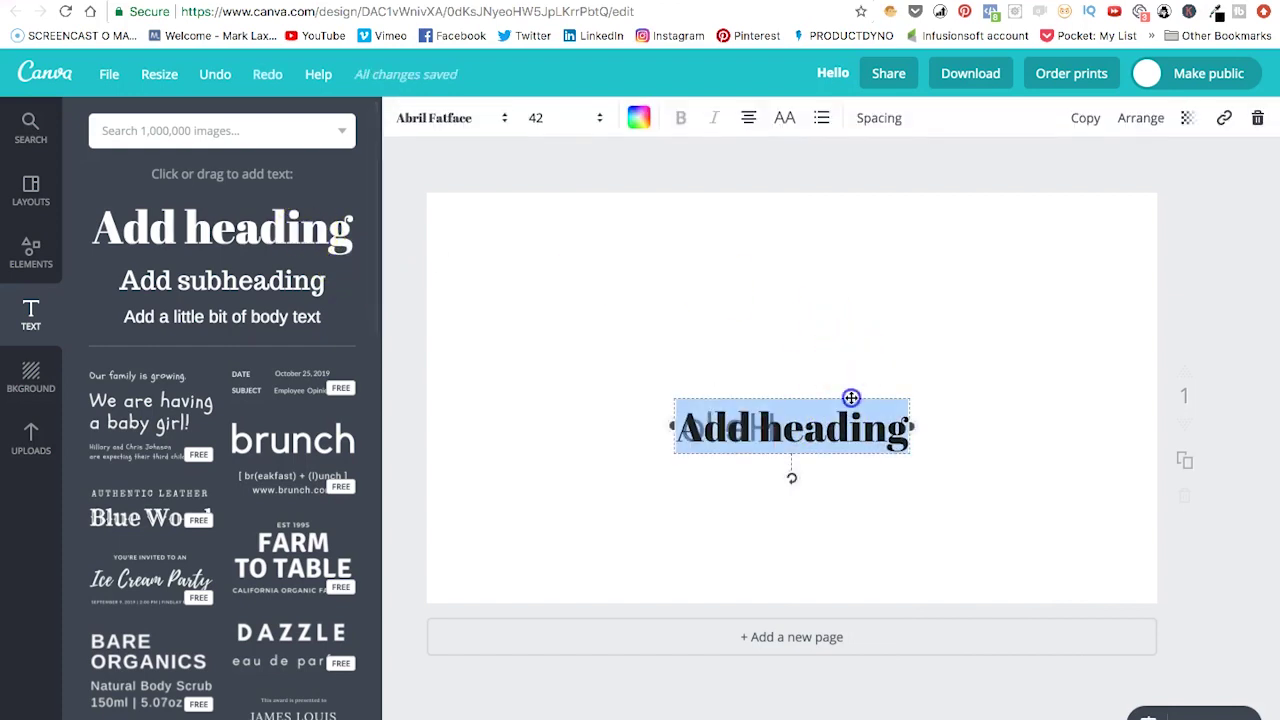
left_click_drag(849, 397, 935, 320)
left_click(430, 117)
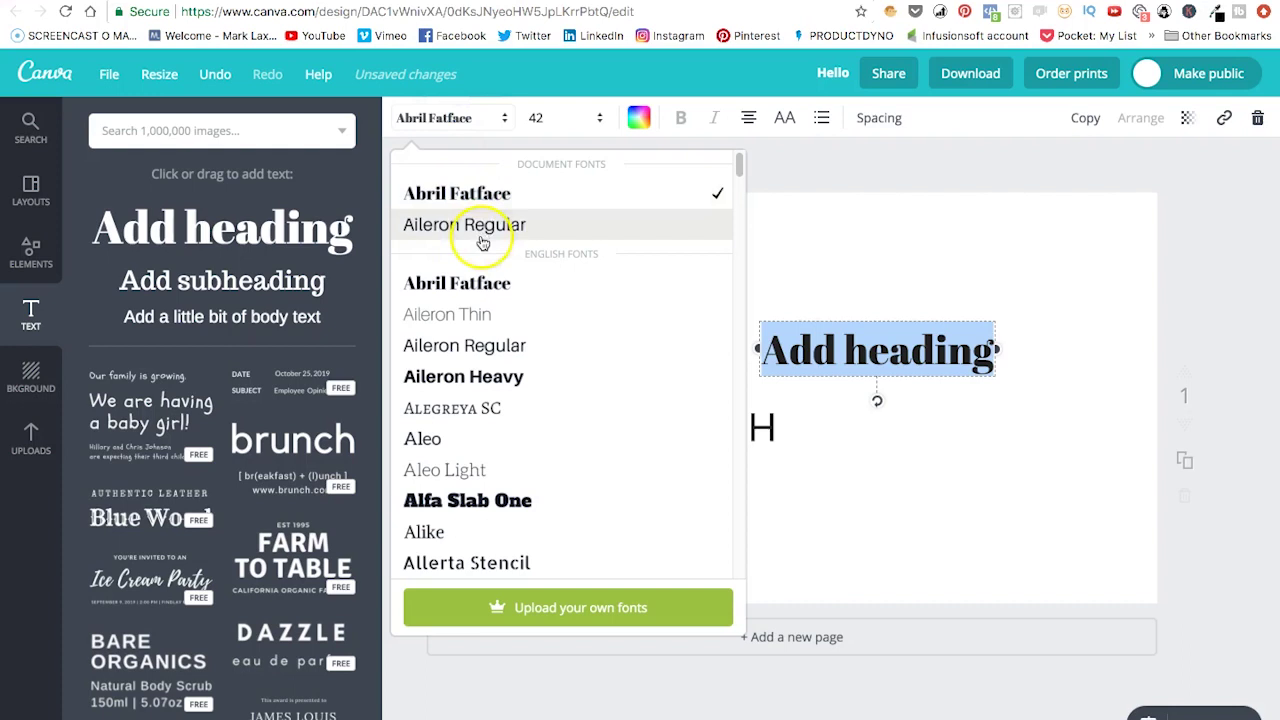
left_click(478, 224)
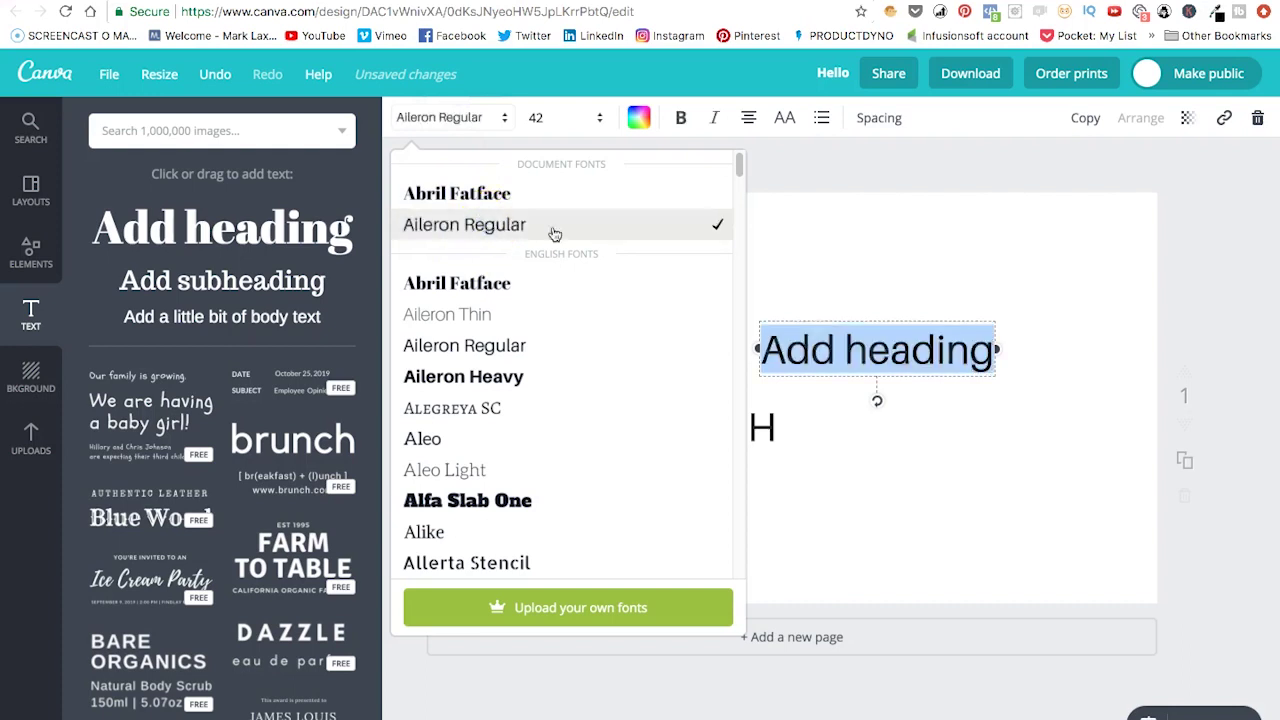
Replace the second heading's placeholder text with "Hello"
left_click(837, 349)
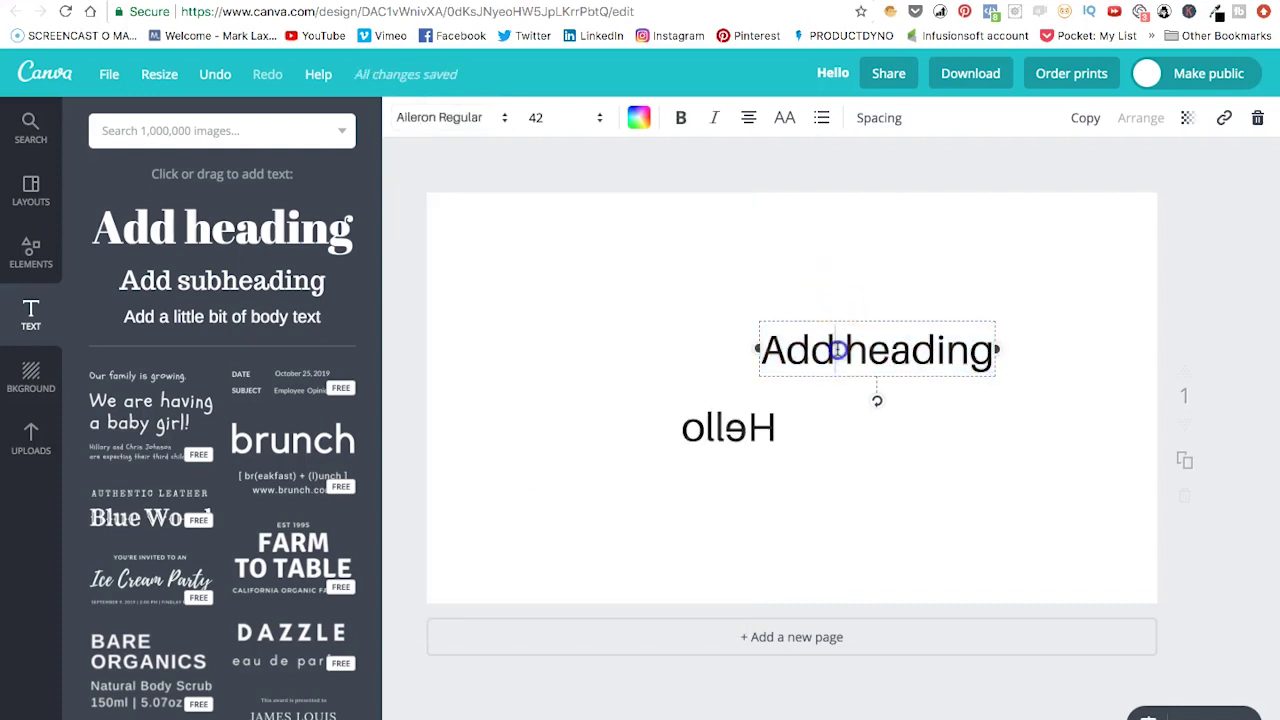
left_click(786, 349)
left_click_drag(766, 346, 988, 349)
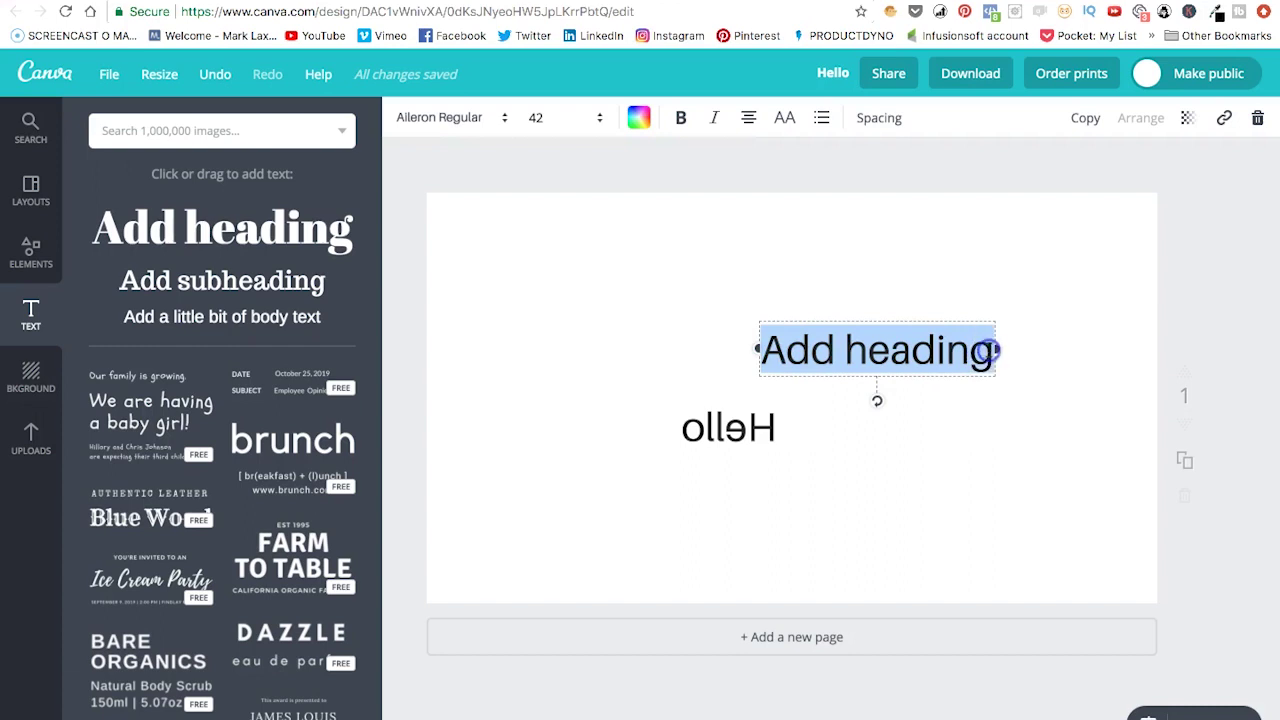
type("Hello")
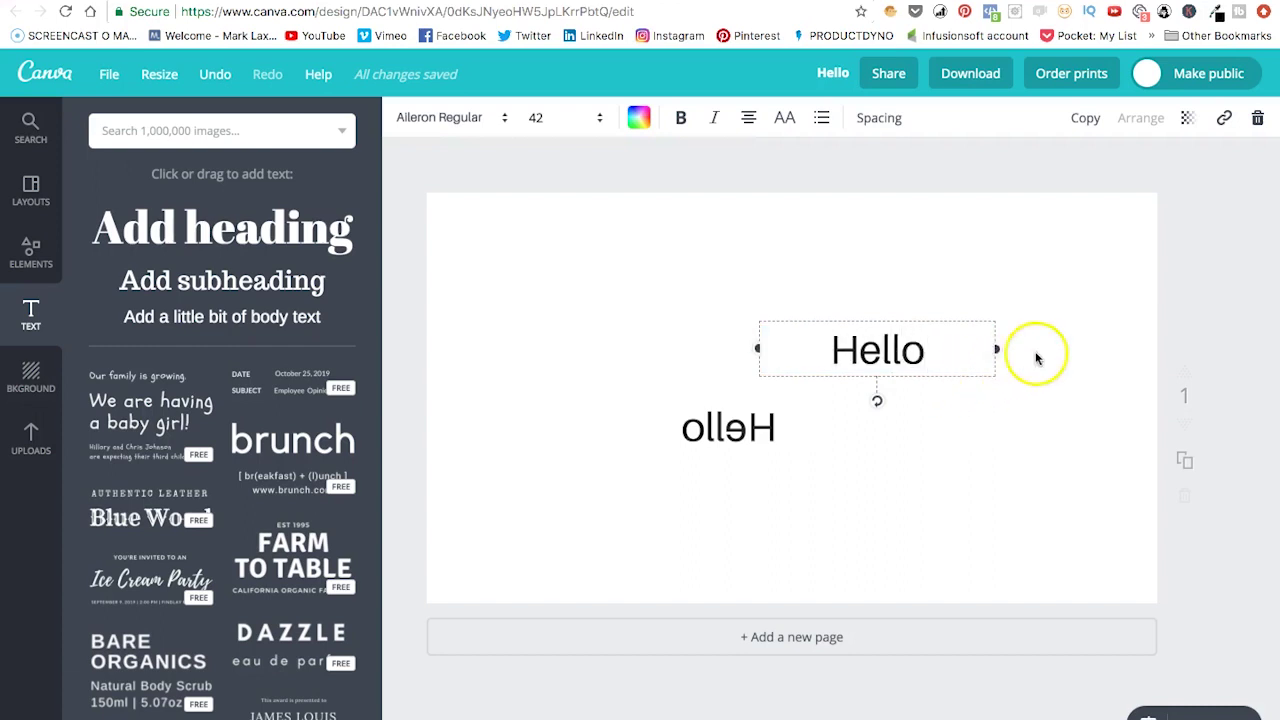
Narrow the normal "Hello" text box to fit the word and place it directly beside the mirrored word on the same line
left_click_drag(997, 349, 858, 392)
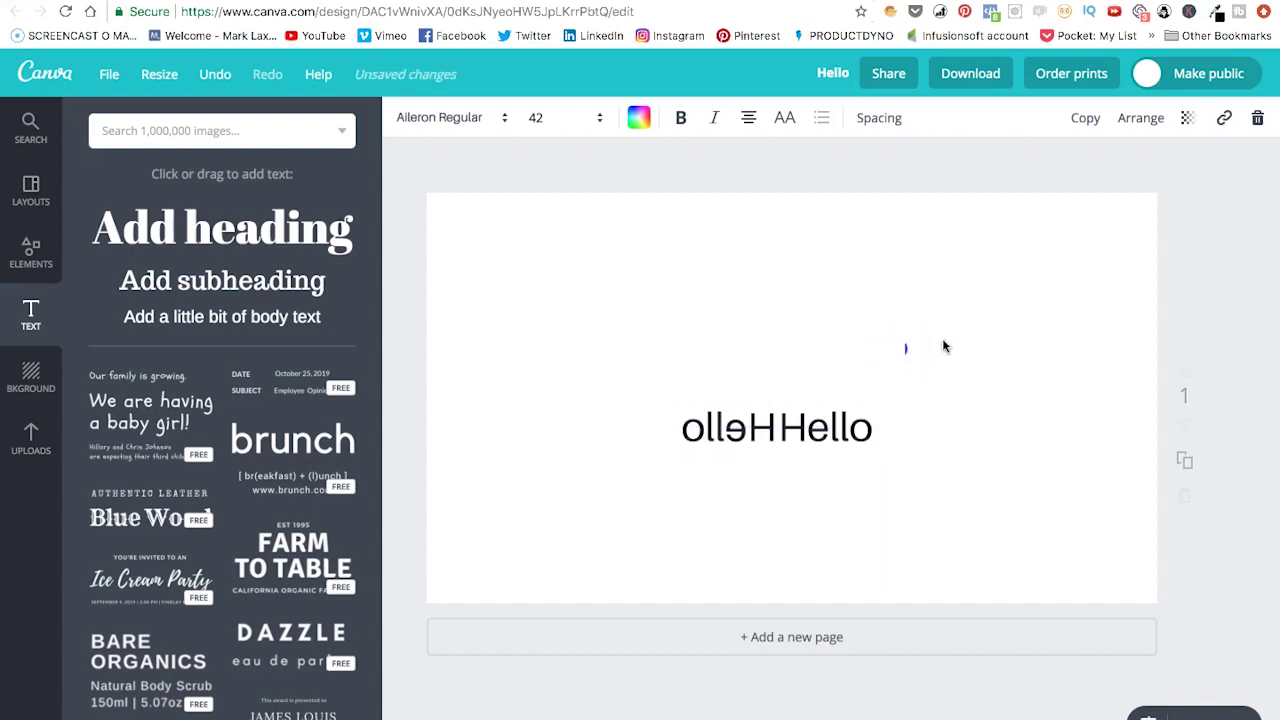
left_click(1023, 323)
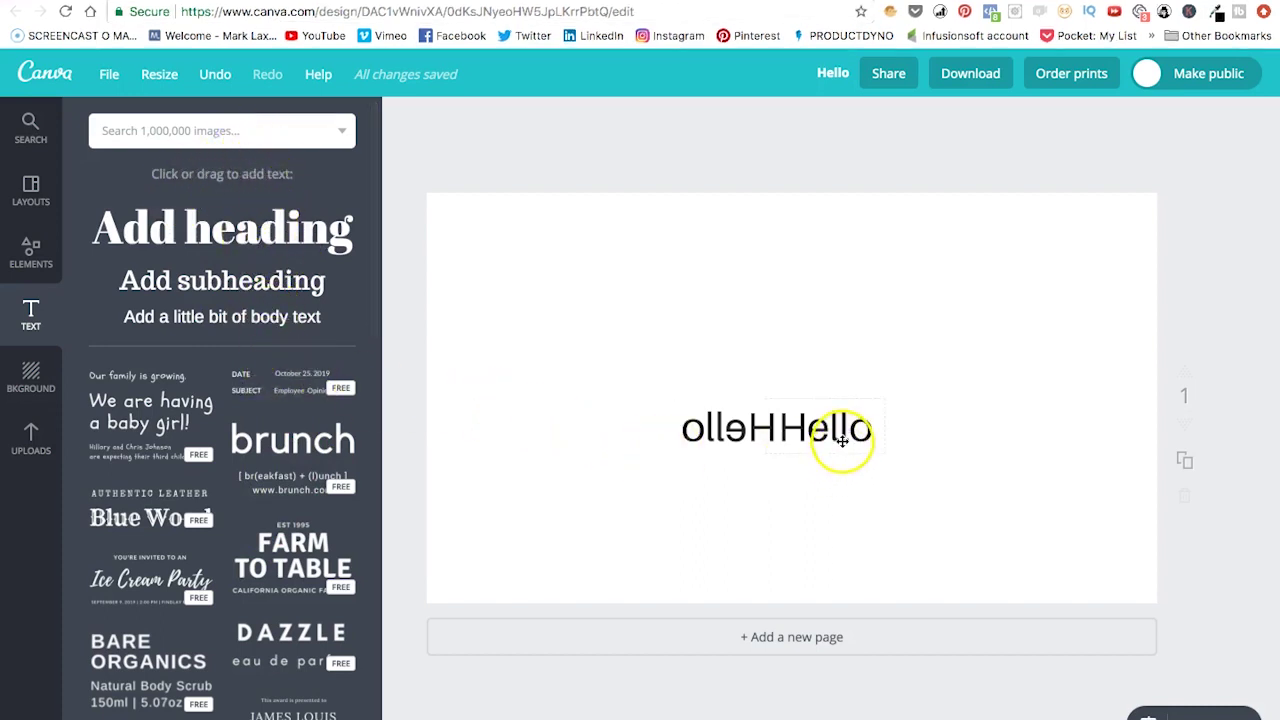
Check which file types the design can be downloaded as, and close the download options
left_click(995, 80)
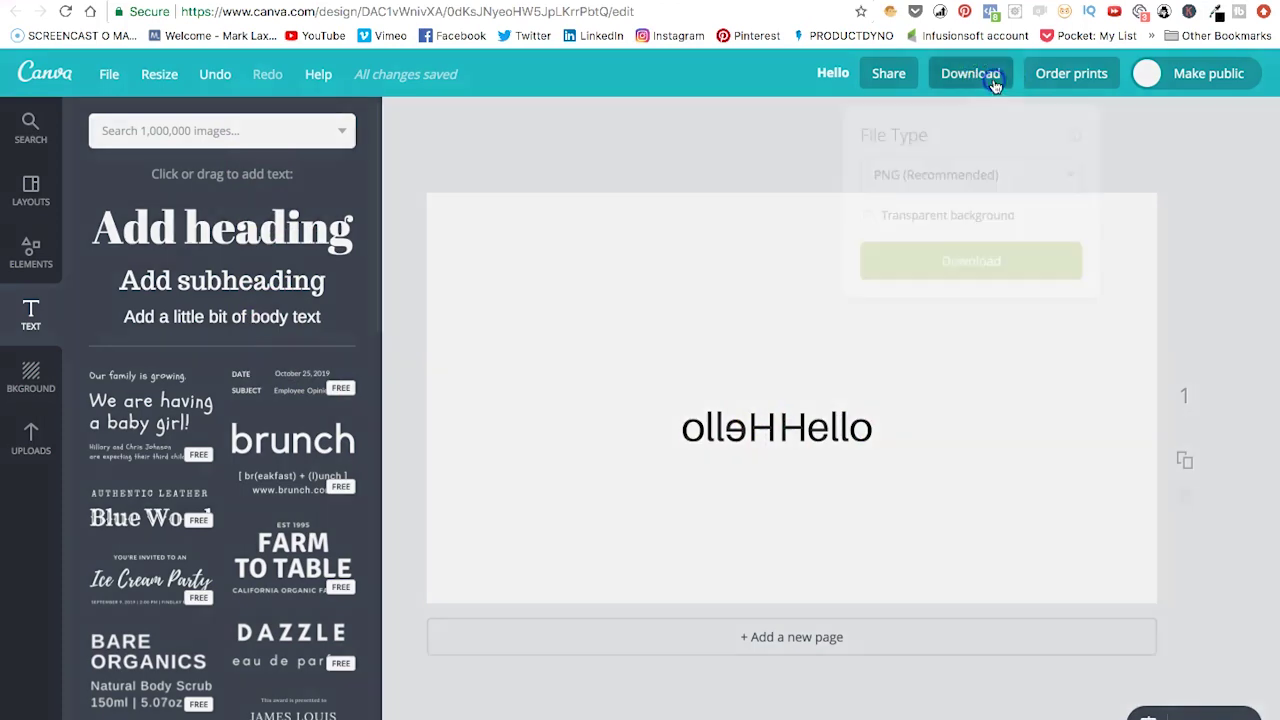
left_click(885, 170)
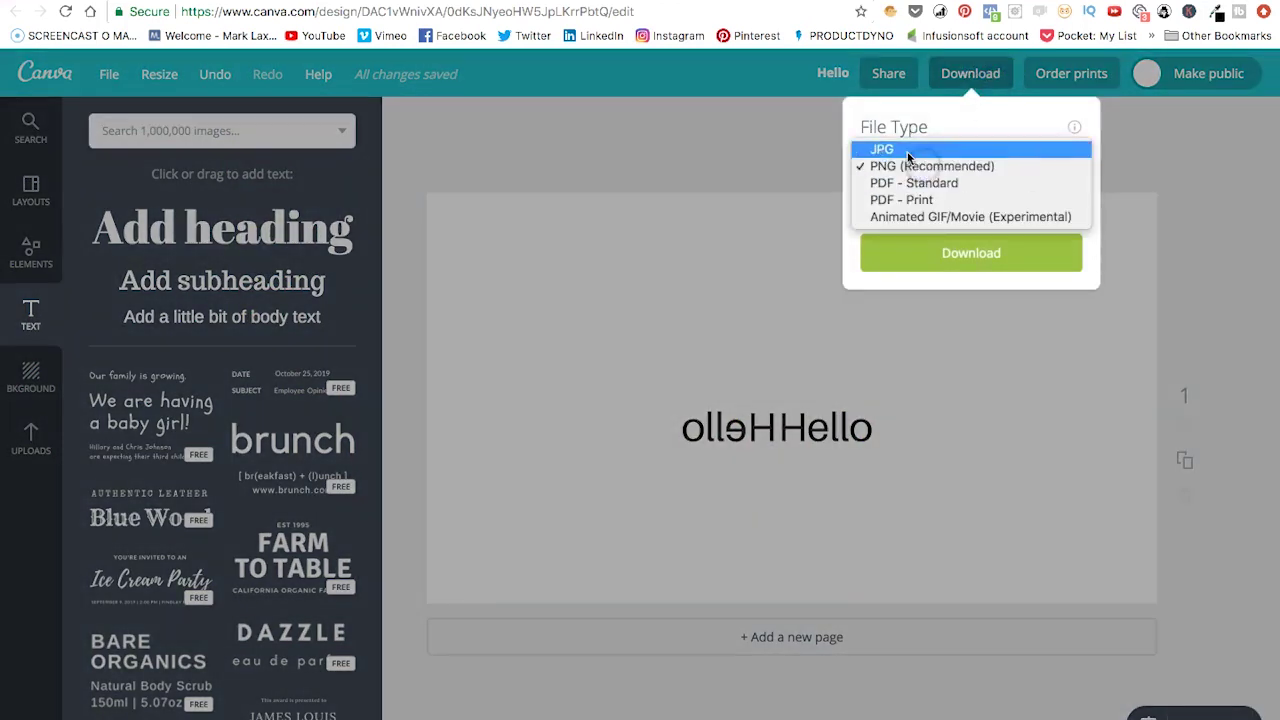
left_click(845, 420)
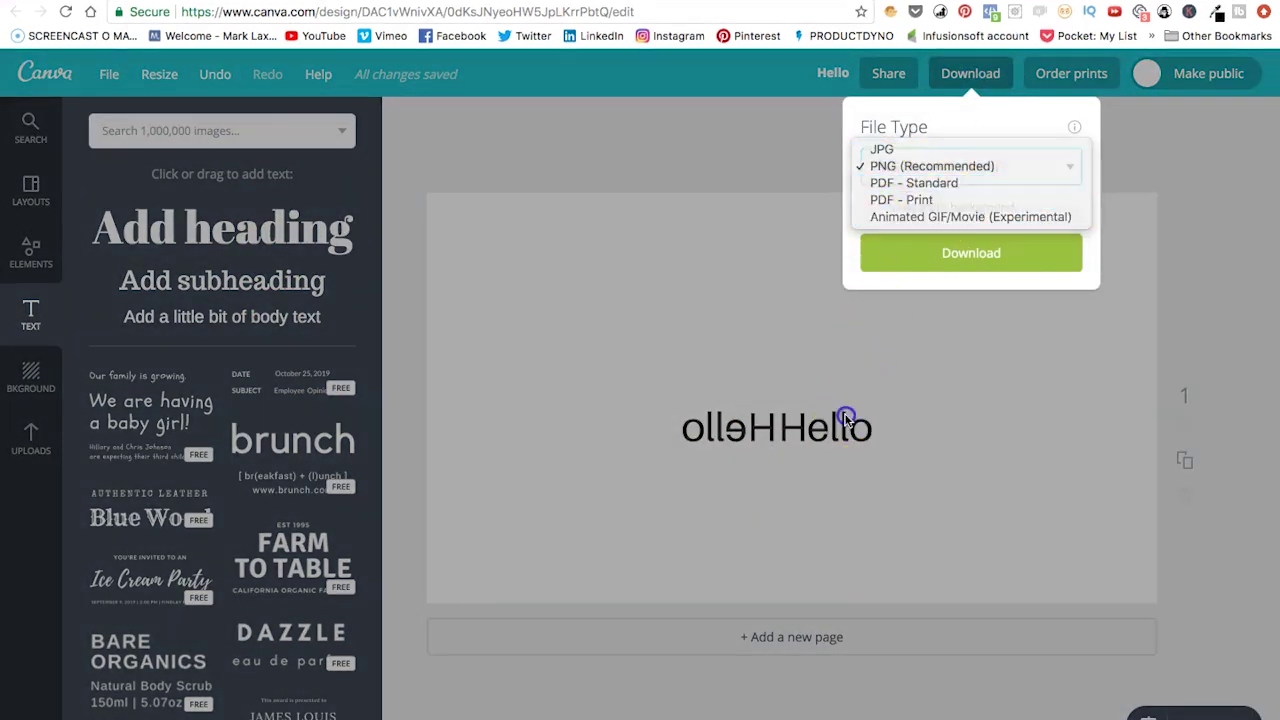
left_click(935, 392)
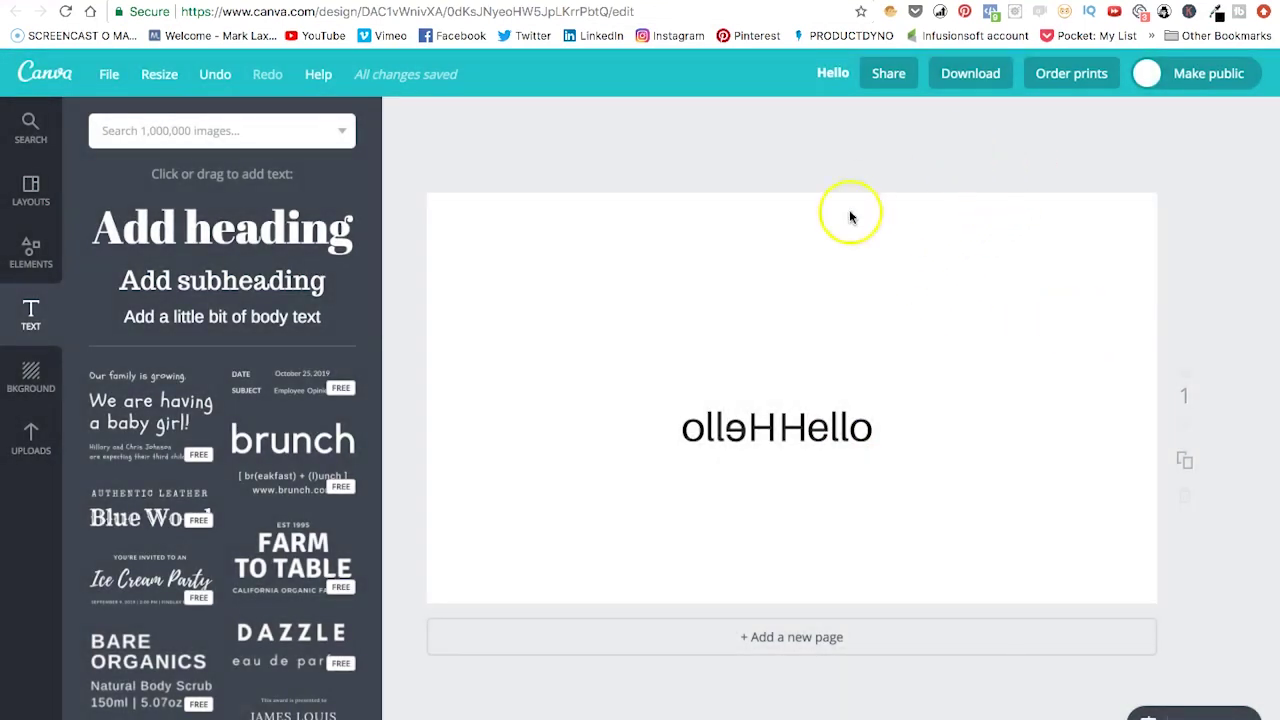